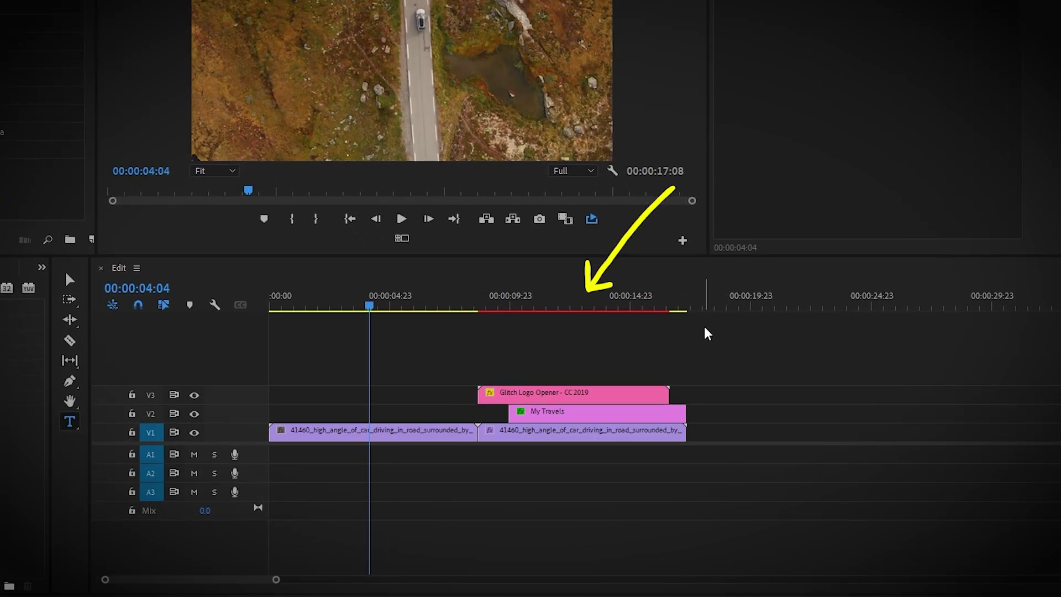
Play the My Travels glitch title from 00:00:08:15, then render previews of the V1 road clip's effects
click(580, 414)
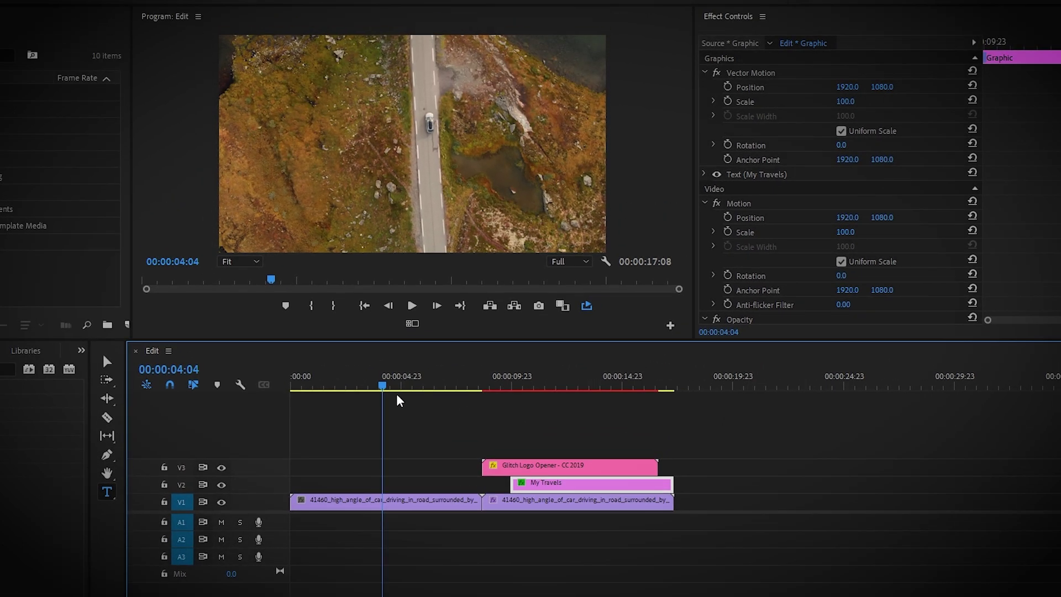
key(Home)
key(space)
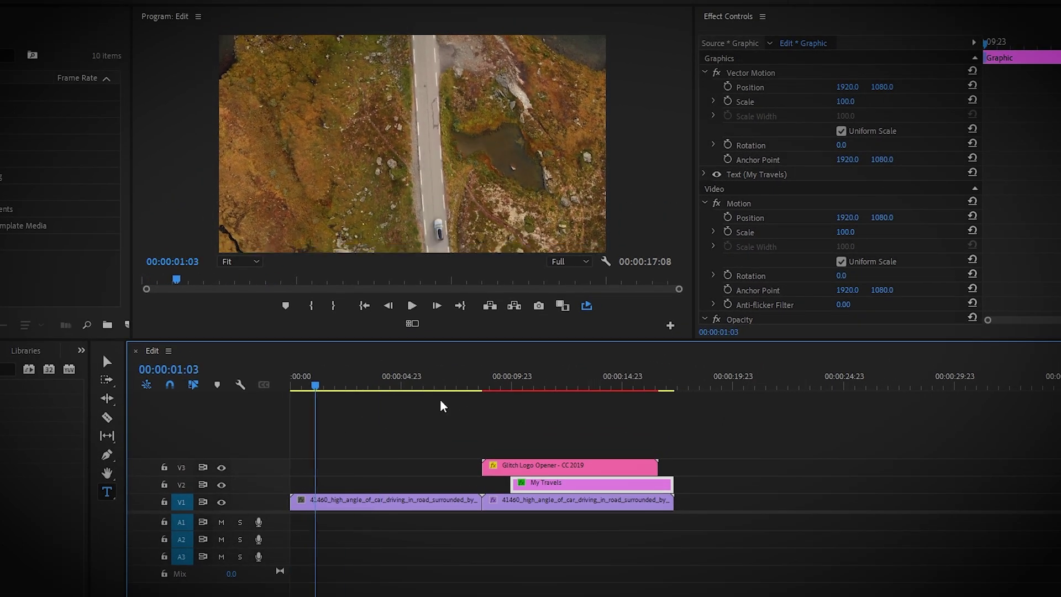
click(481, 385)
key(space)
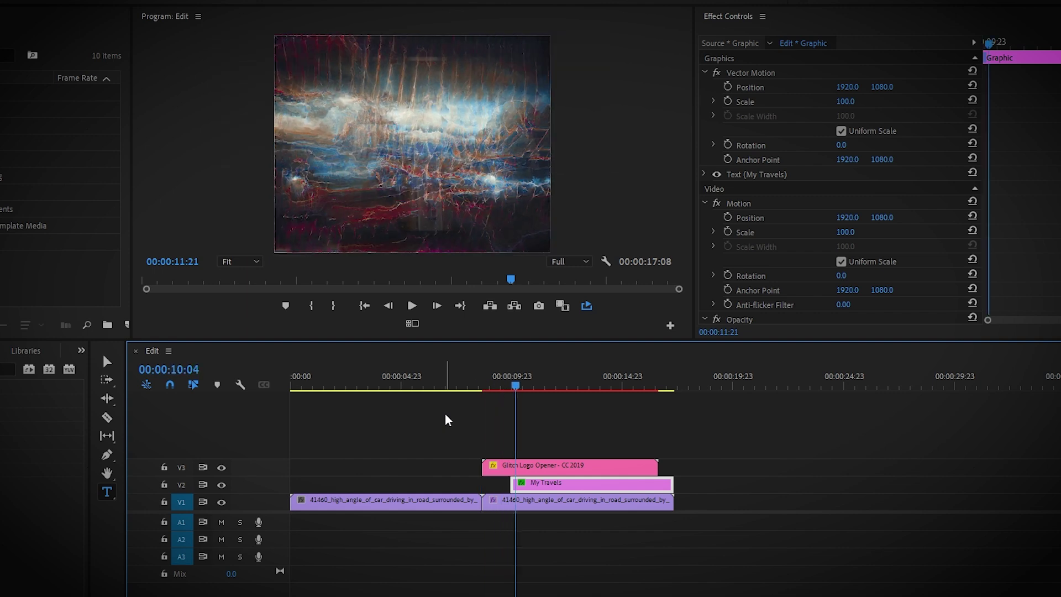
key(space)
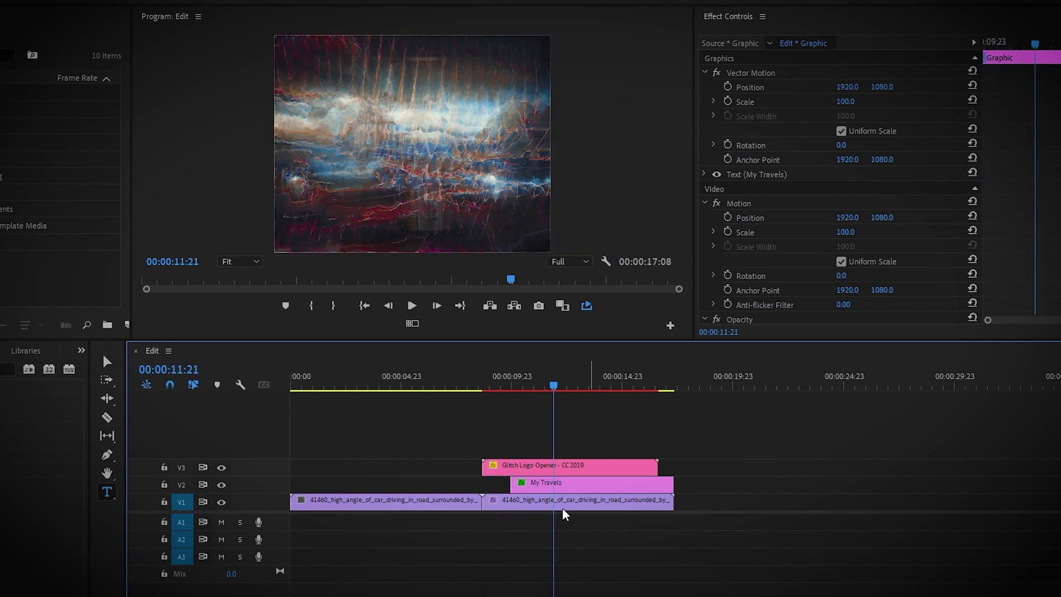
click(579, 486)
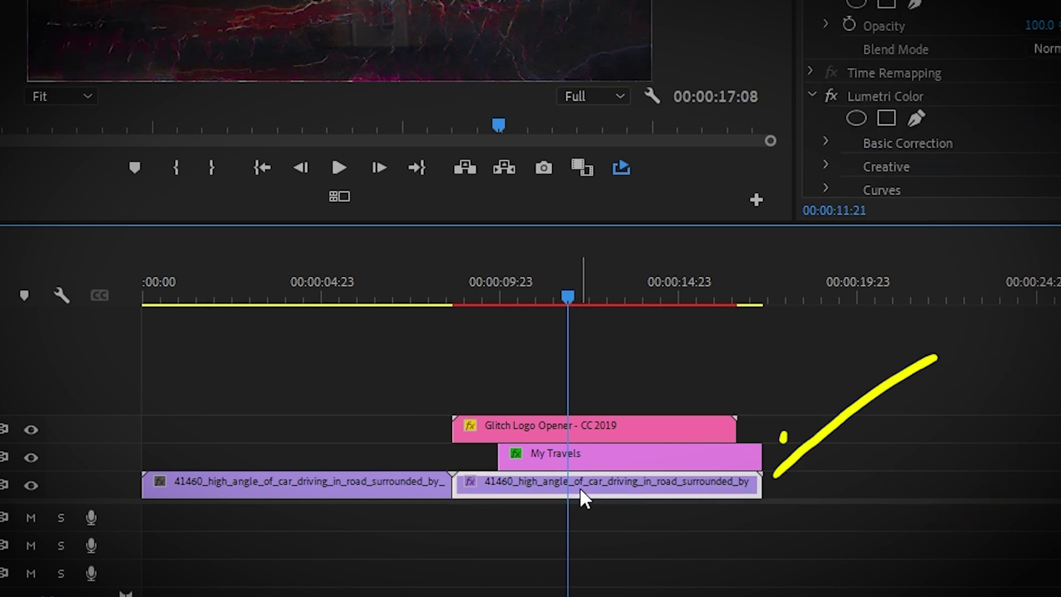
key(Return)
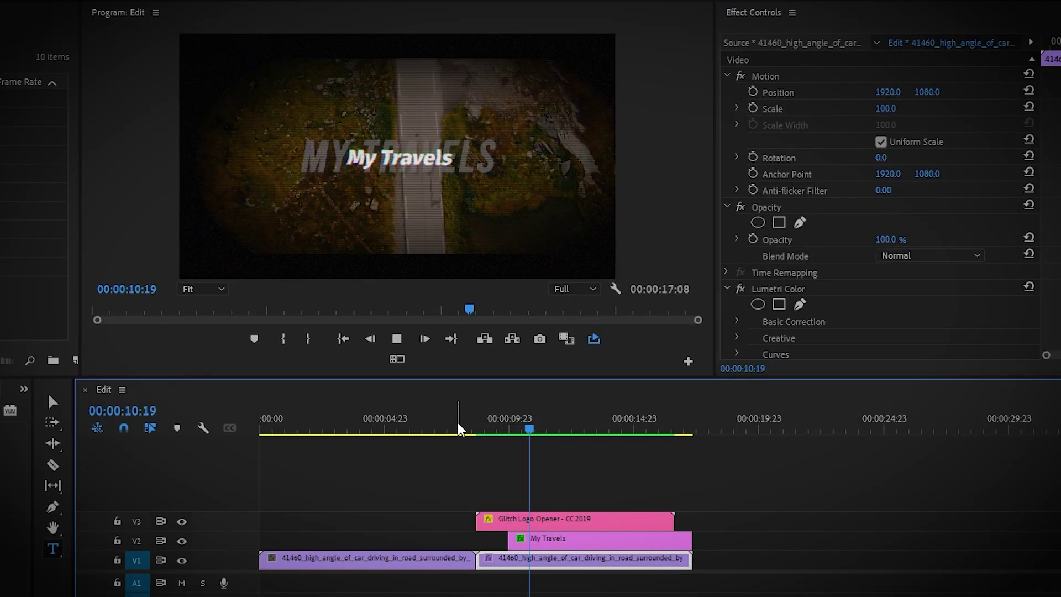
Render the sequence In to Out and replay the glitch opener from 00:00:08:00
key(space)
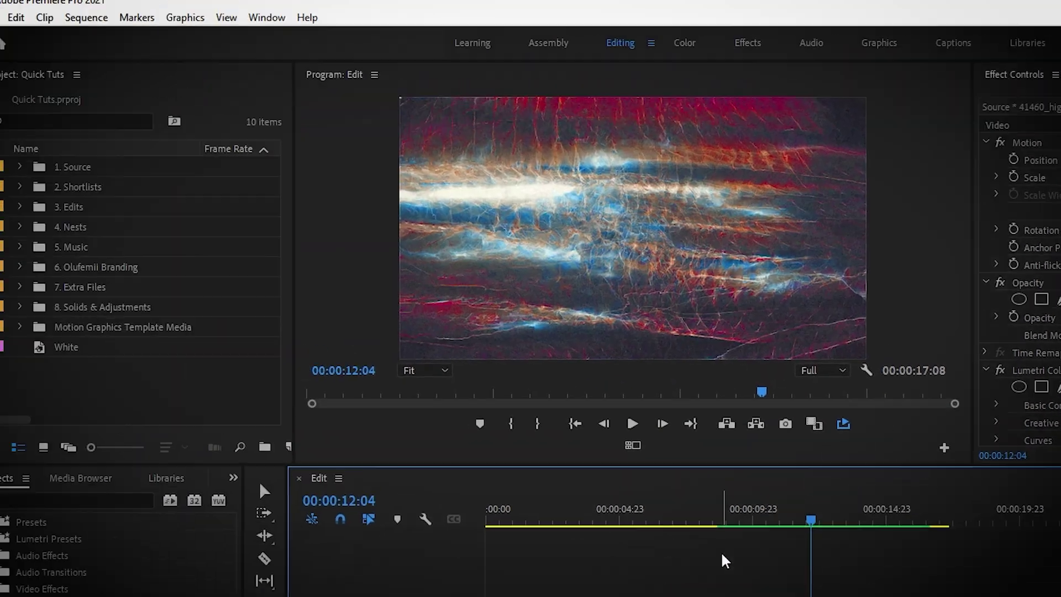
click(104, 23)
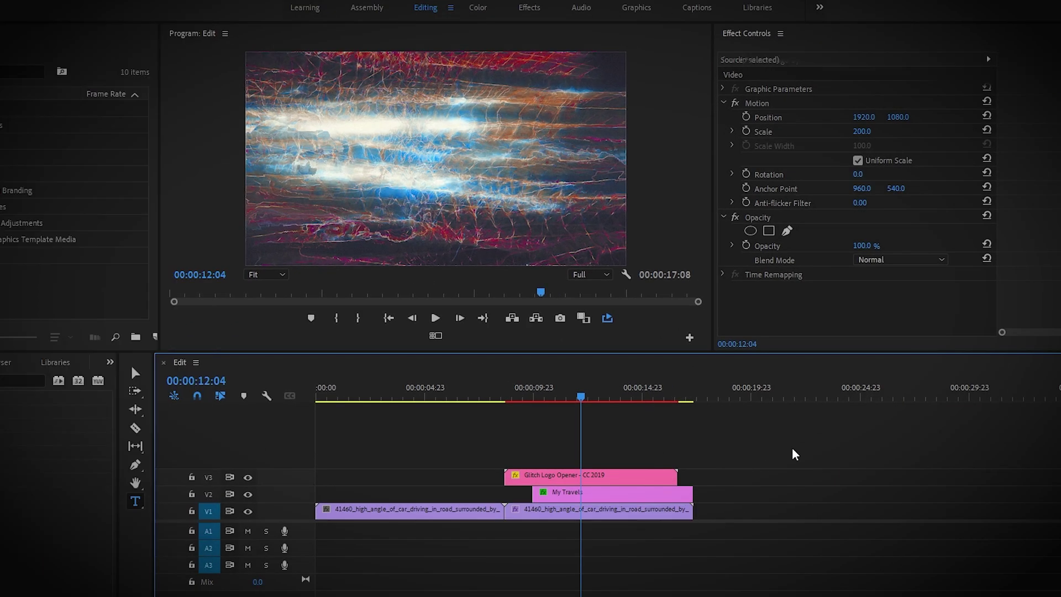
click(1060, 596)
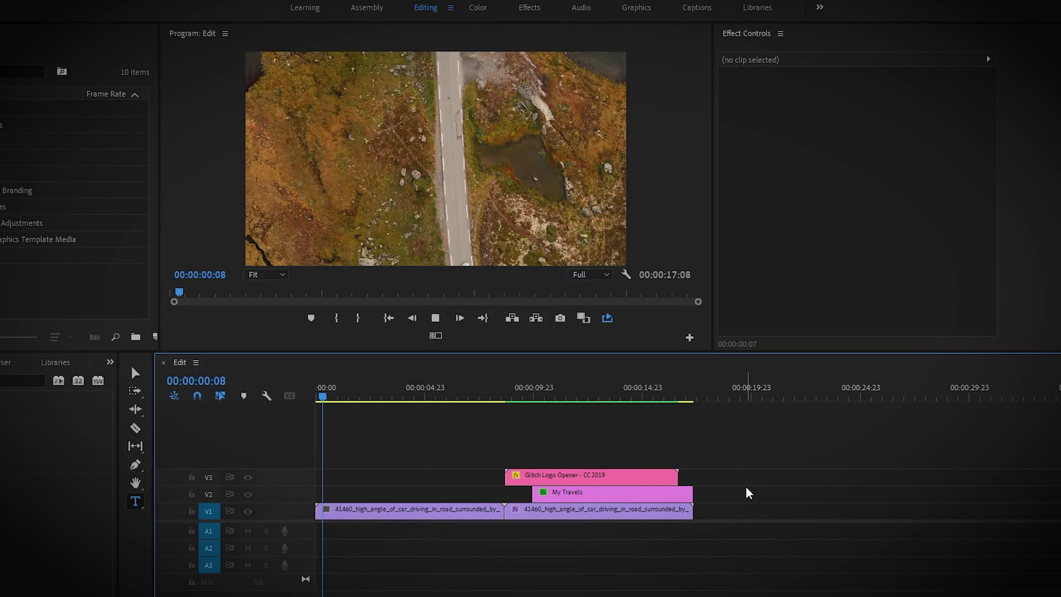
click(490, 397)
key(space)
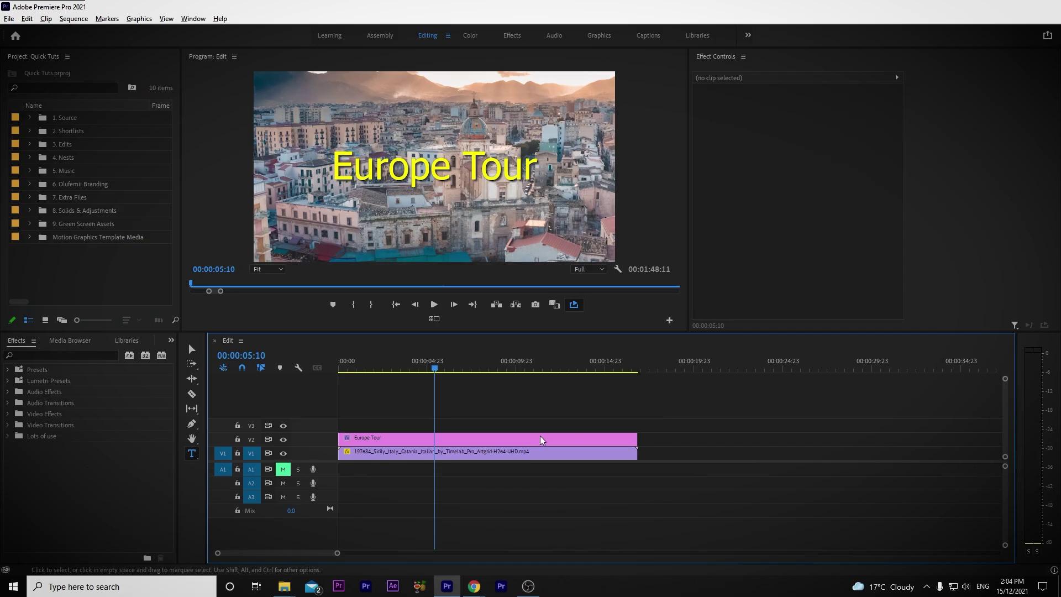
Select the Europe Tour title and expand its Text (Europe Tour) properties down to Transform
click(541, 438)
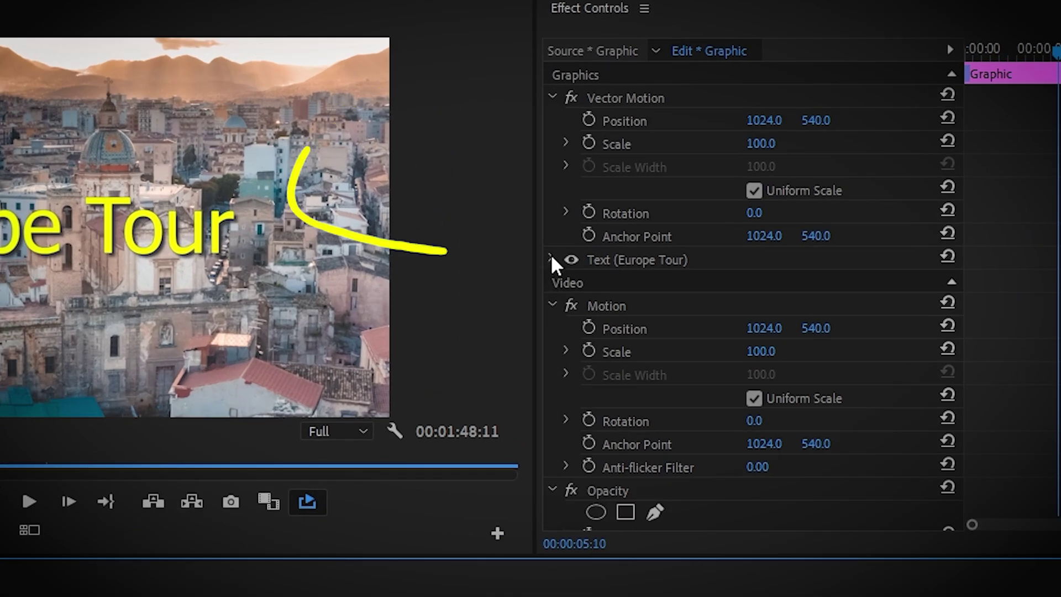
click(683, 189)
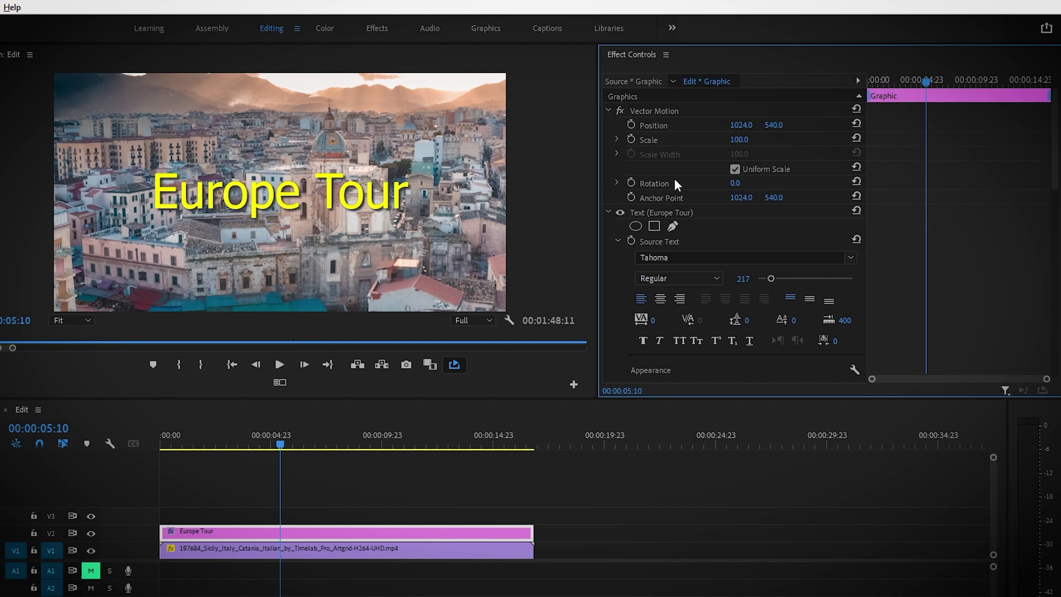
scroll(680, 201, down, 5)
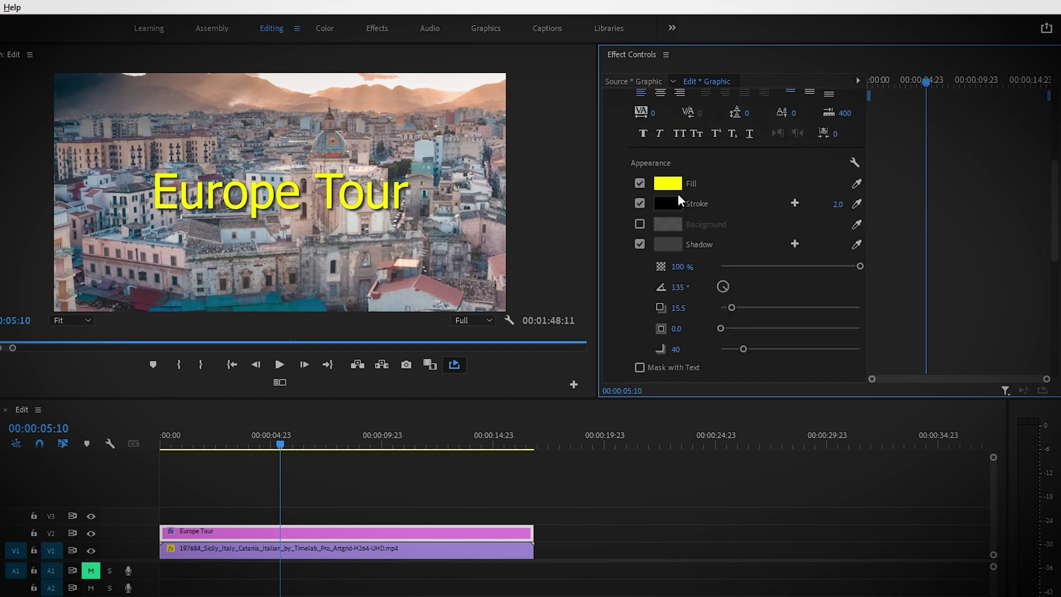
scroll(680, 201, down, 5)
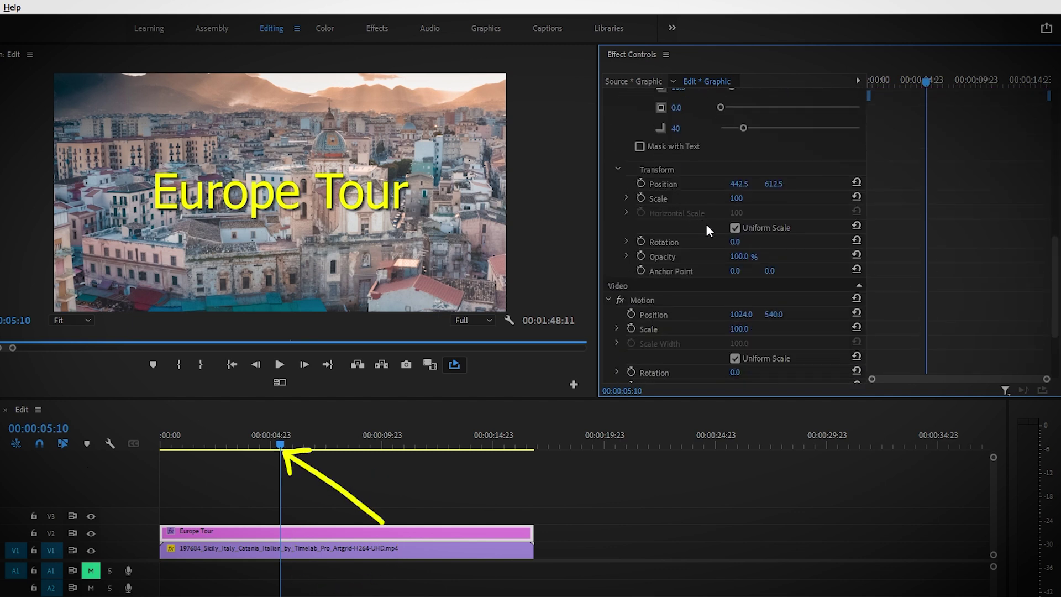
Keyframe the title's Position X from -1195.5 at 00:00:05:10 to 445.5 at 00:00:06:01
drag(739, 184, 591, 184)
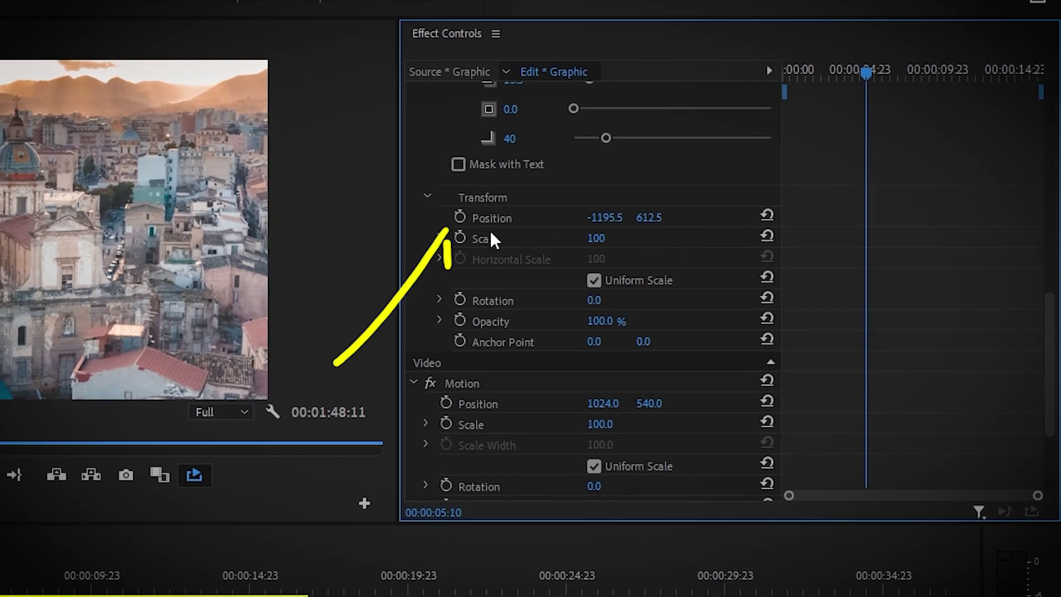
click(537, 202)
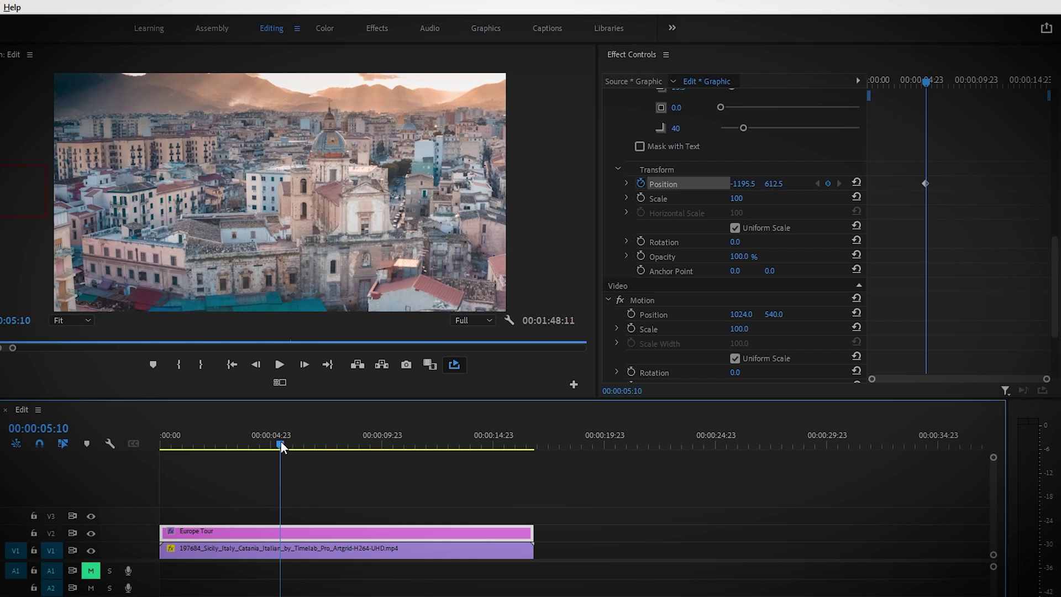
drag(281, 442, 294, 442)
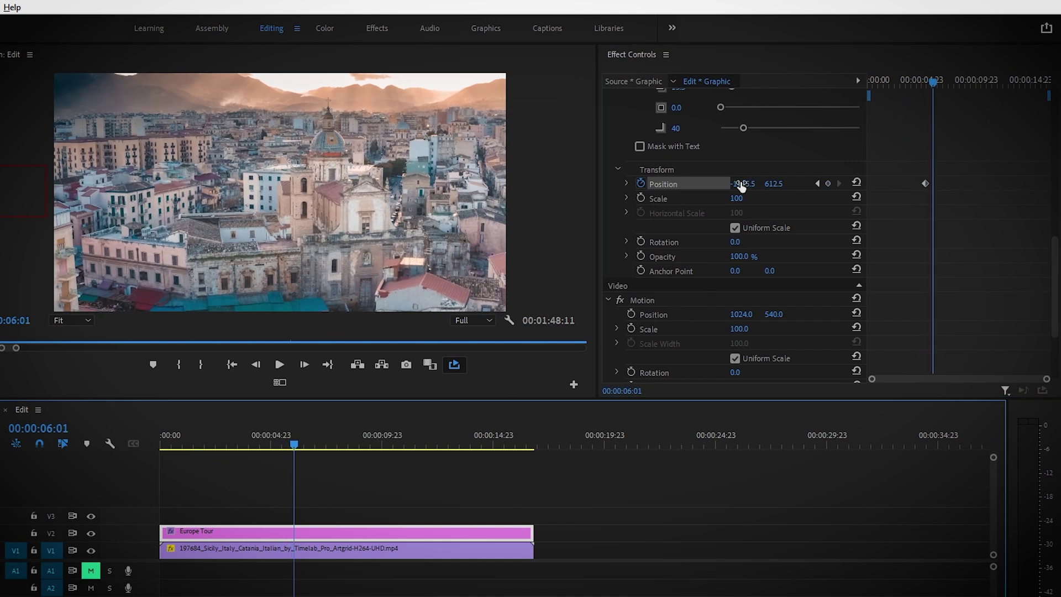
drag(741, 184, 864, 185)
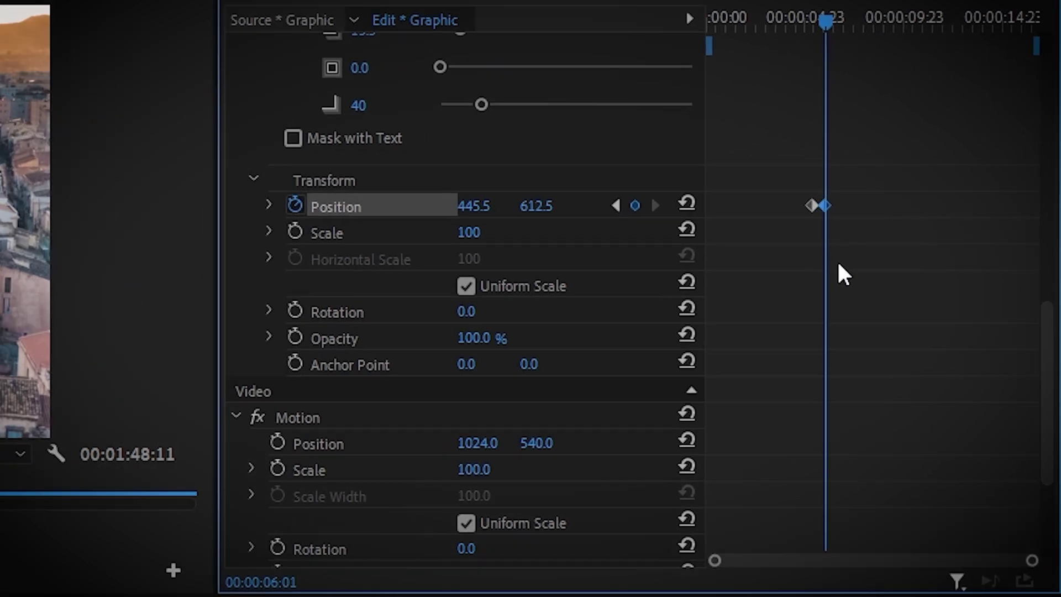
Make the Position keyframe Continuous Bezier and pull its velocity handle down for an ease-out
right_click(823, 207)
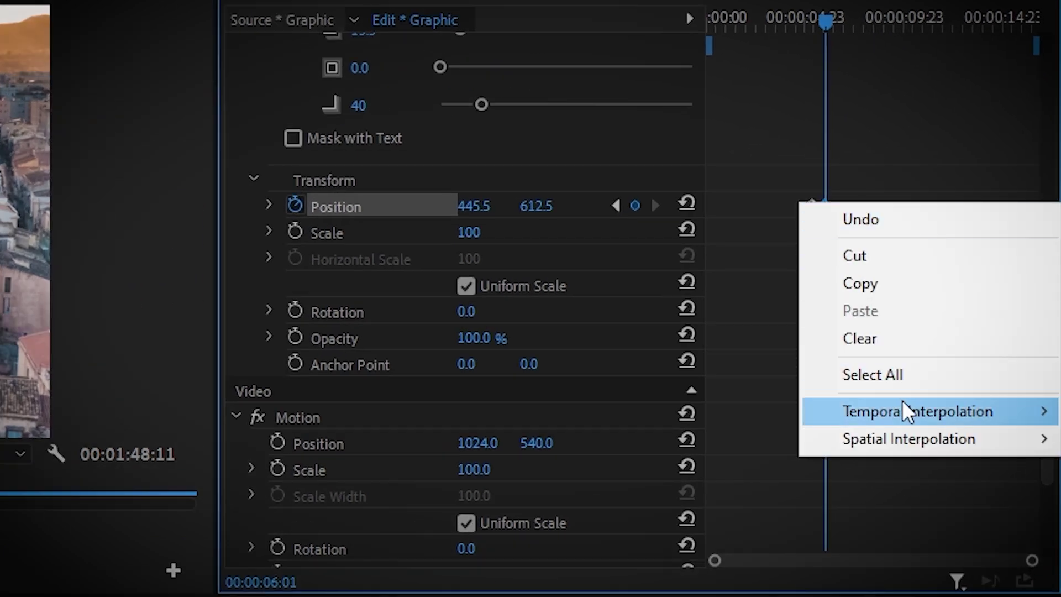
mouse_move(902, 403)
click(693, 498)
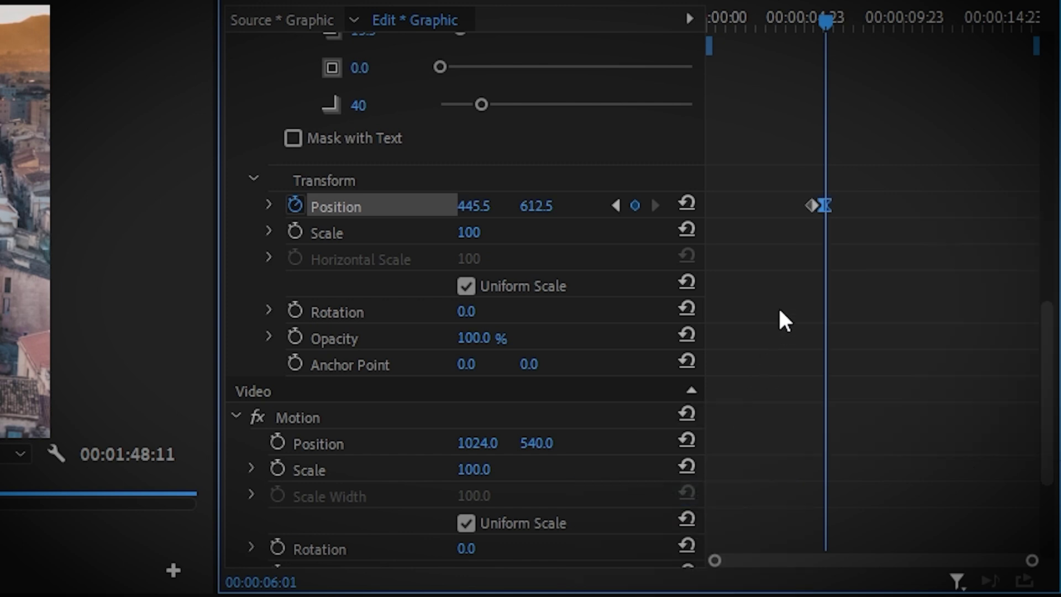
click(269, 206)
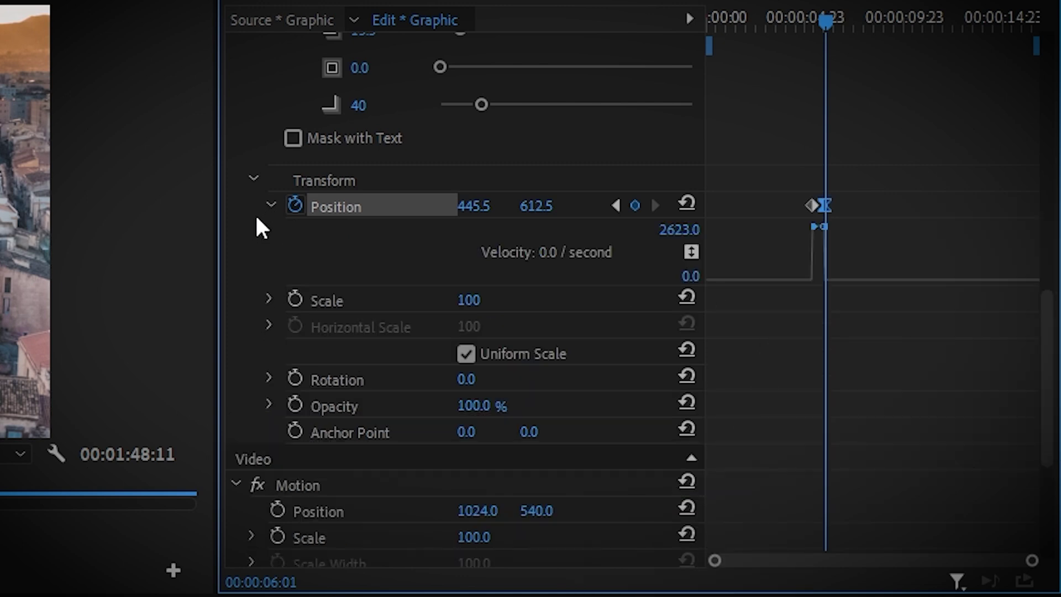
drag(1032, 560, 881, 560)
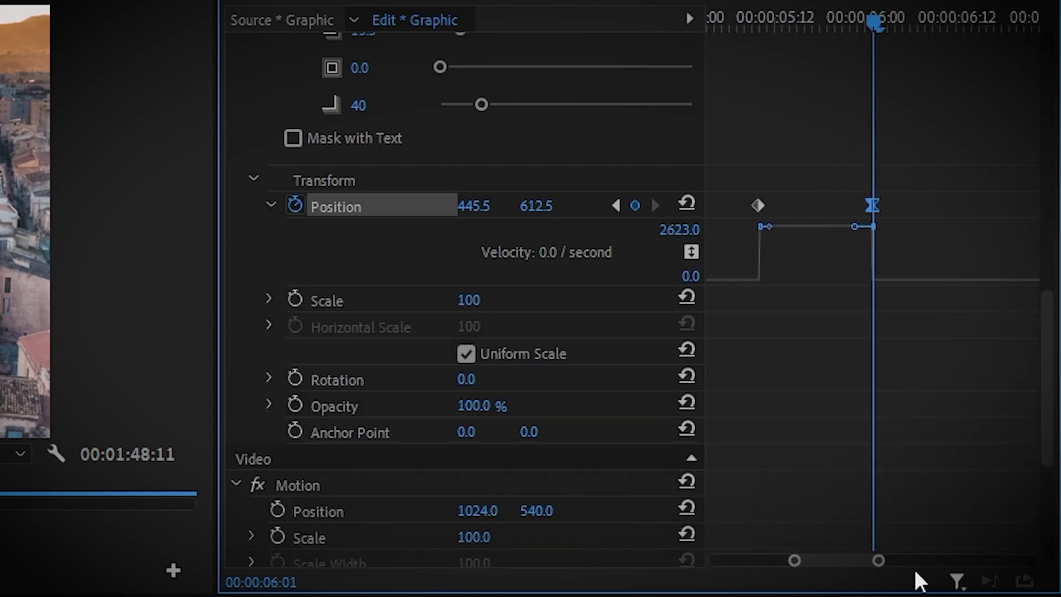
mouse_move(852, 228)
mouse_down()
mouse_move(854, 294)
mouse_move(814, 300)
mouse_up()
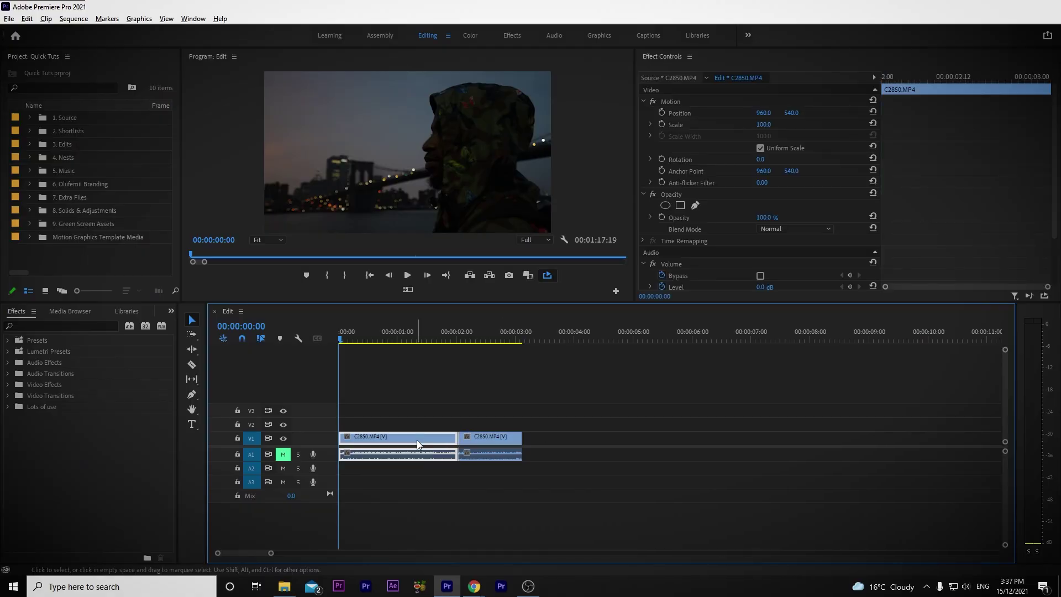
Stack one C2850.MP4 clip on V2 over the other on V1 at the start, with V2 Position X 1017
drag(419, 442, 419, 425)
drag(486, 441, 366, 470)
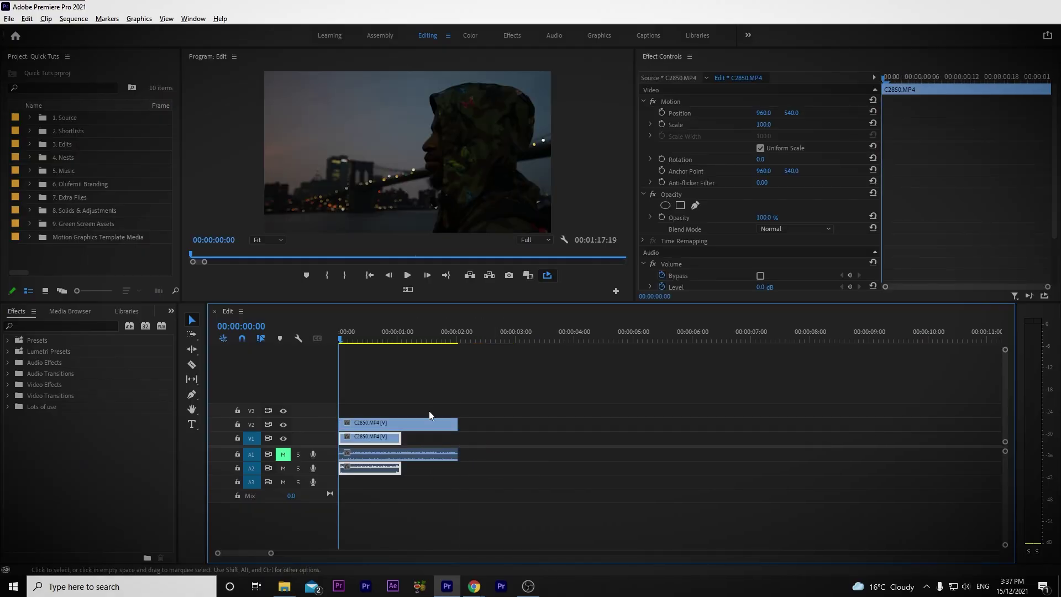
click(381, 421)
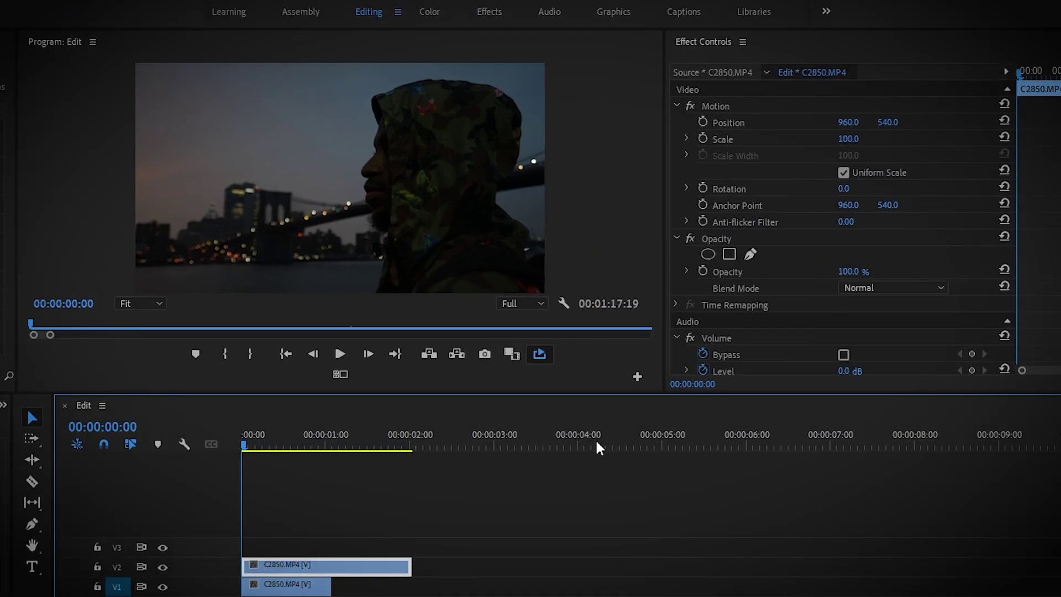
drag(920, 131, 951, 132)
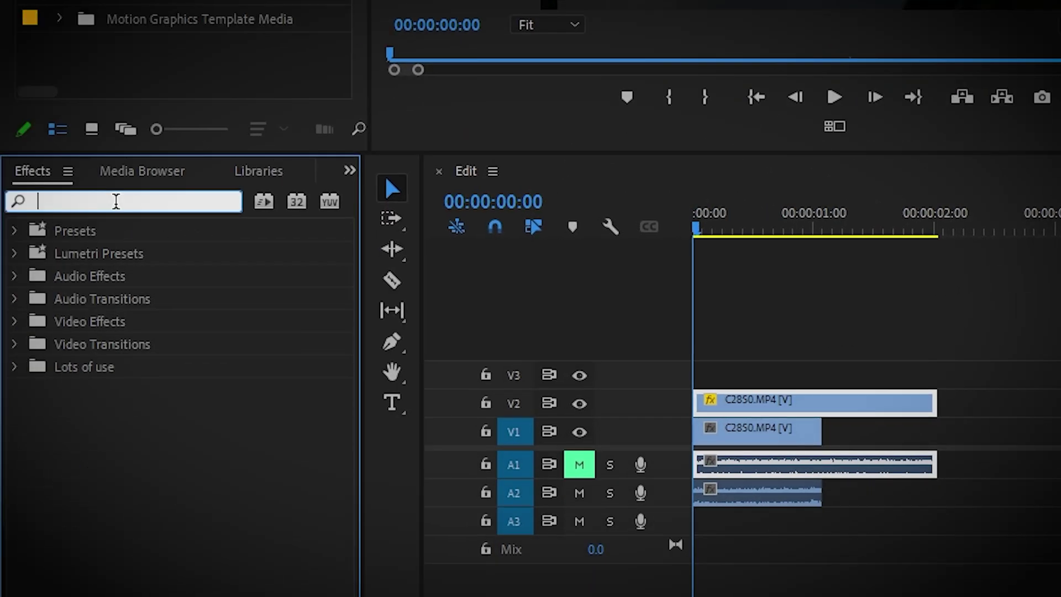
Apply the Crop effect to the V2 clip with Left set to 50%
text(crop)
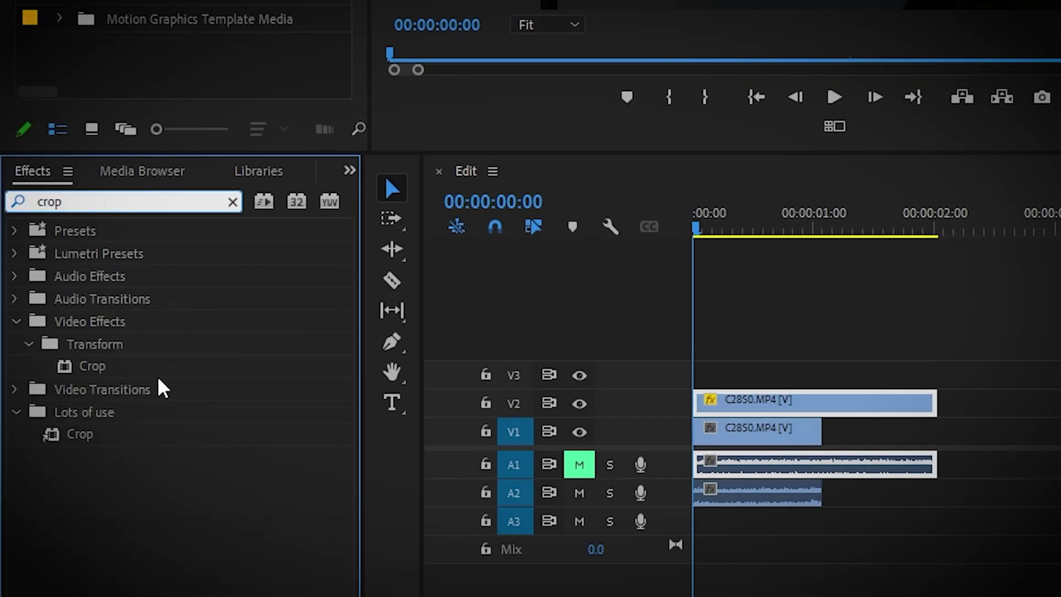
drag(92, 366, 730, 400)
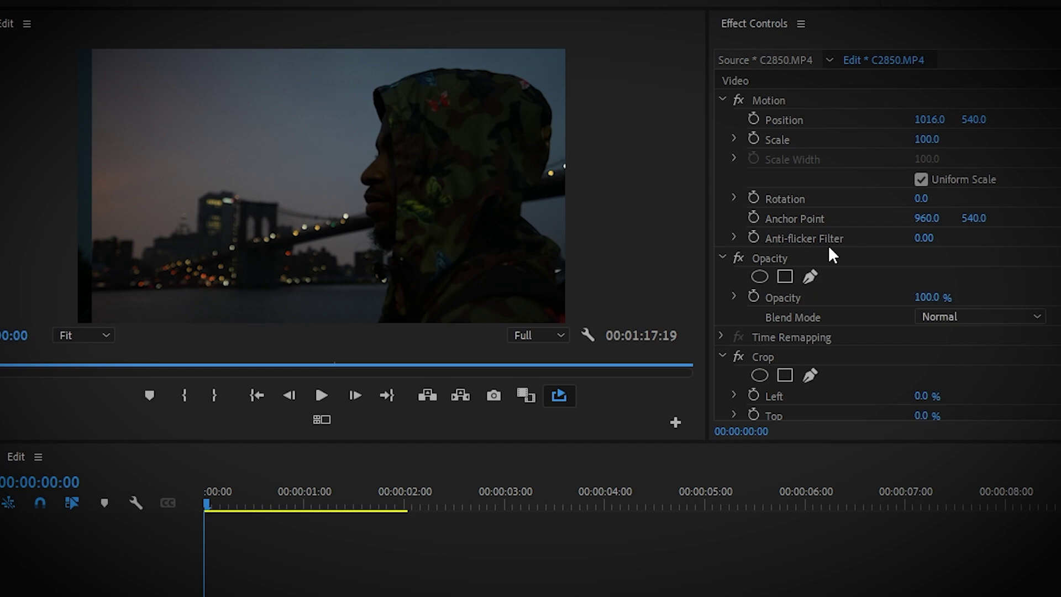
scroll(834, 243, down, 8)
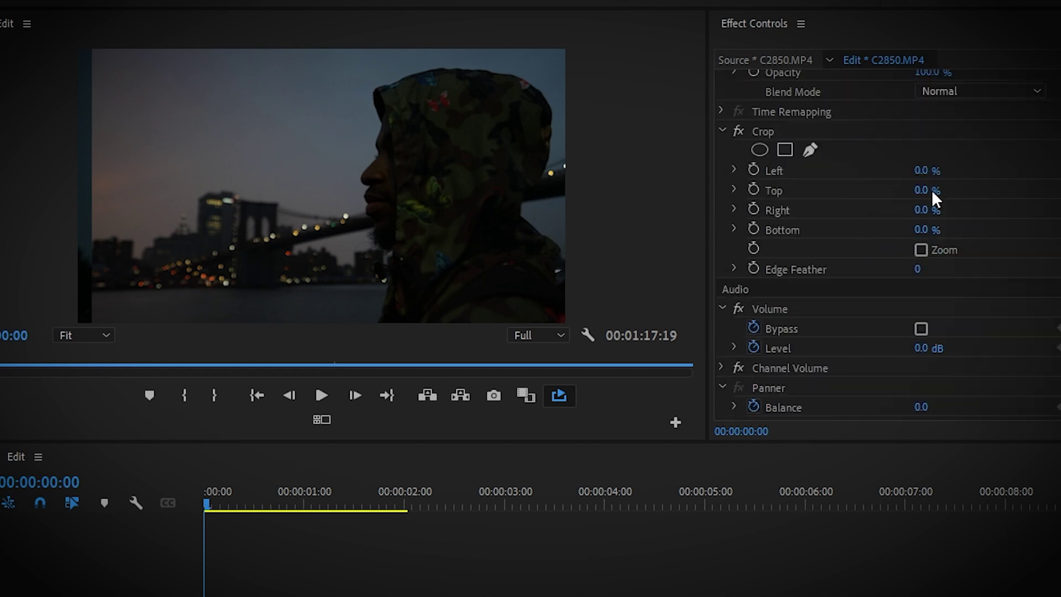
click(937, 169)
key(Return)
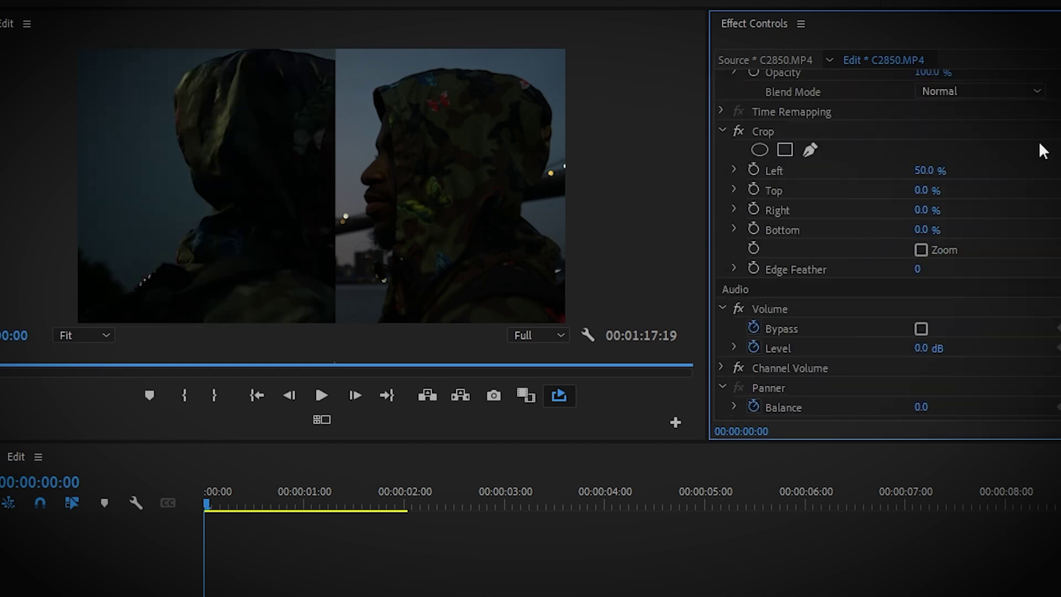
Shift the V1 clip's Position X to 676 so the two faces meet
click(251, 596)
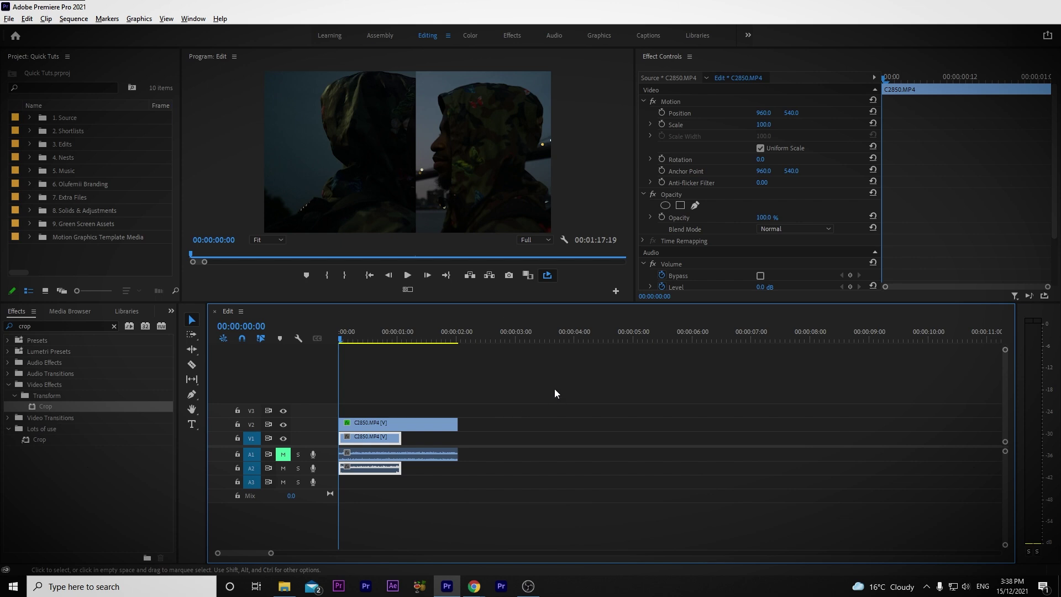
click(750, 113)
drag(761, 114, 594, 113)
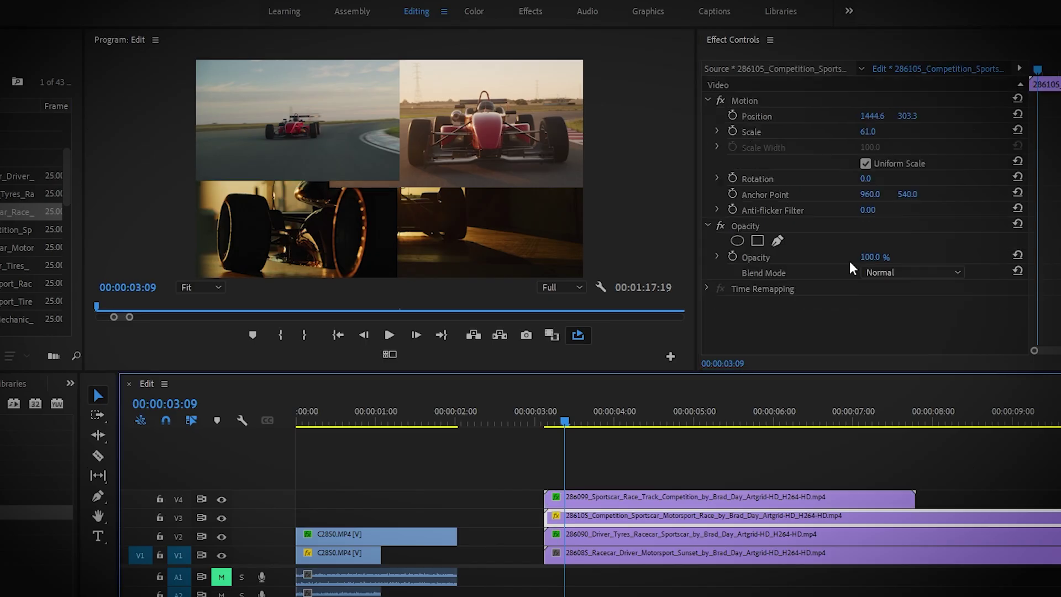
Set the selected race-car clip's Crop Bottom to 4.8% in Effect Controls
scroll(870, 326, down, 5)
drag(872, 324, 883, 328)
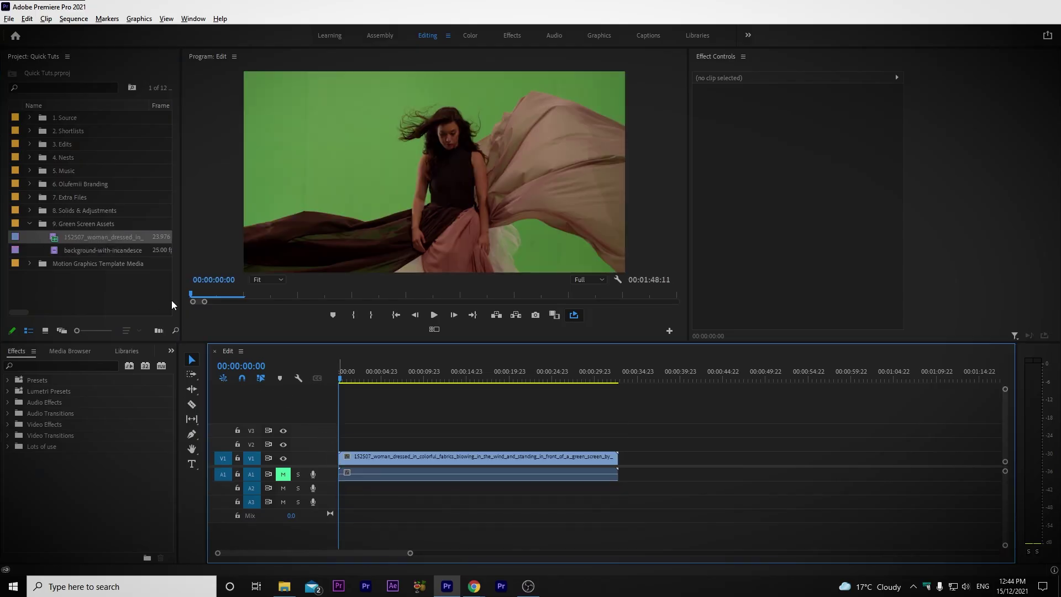
Put background-with-incandescence on V1 at the sequence start, moving the green-screen clip up to V2
drag(93, 252, 626, 461)
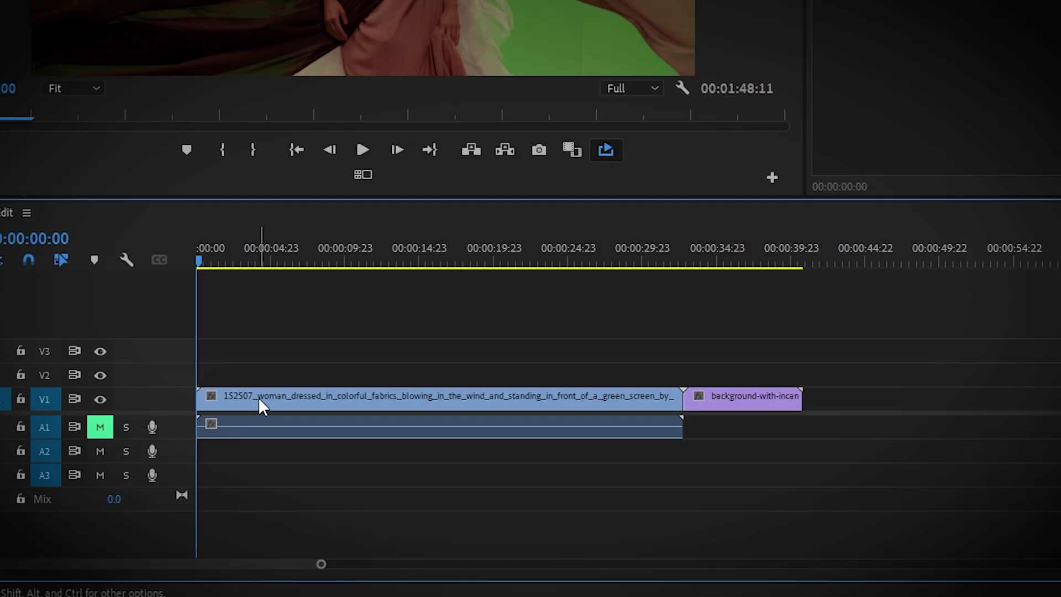
drag(259, 403, 261, 379)
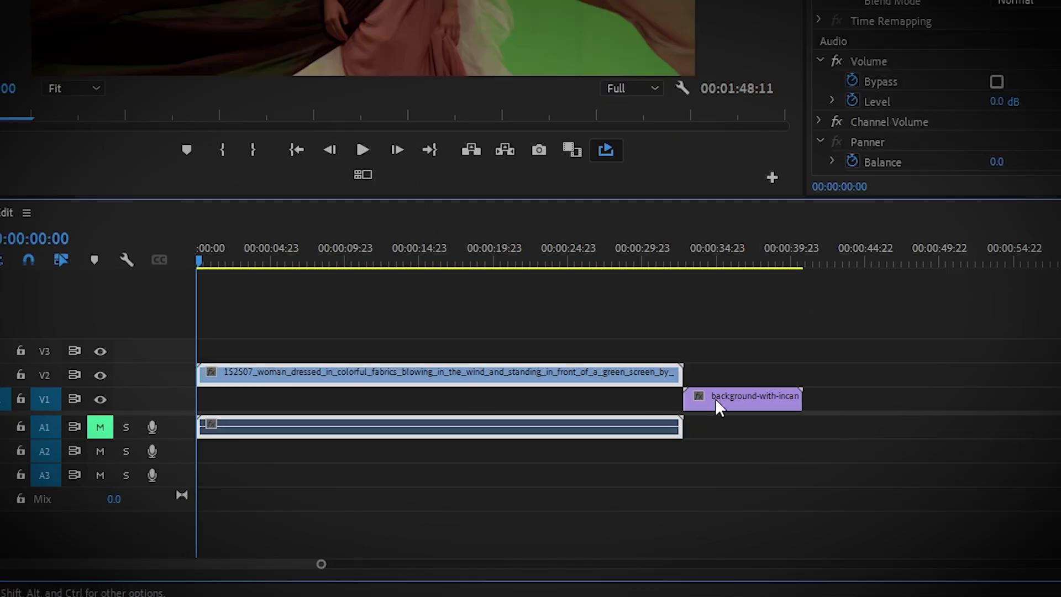
drag(715, 408, 266, 426)
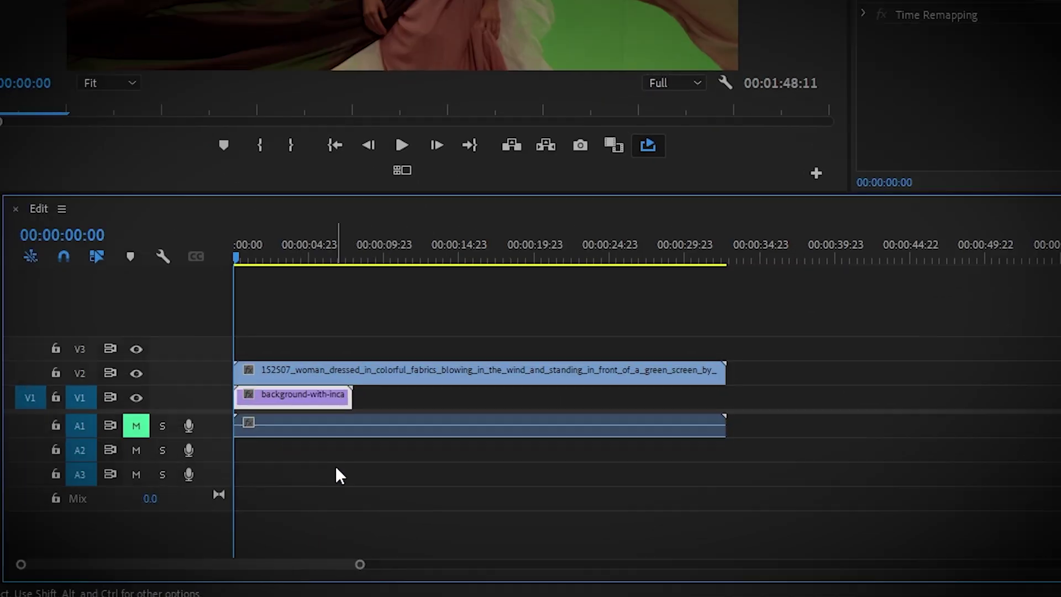
Apply Ultra Key to the V2 clip, sample the green backdrop as Key Color, and play the composite
click(161, 191)
text(ultra key)
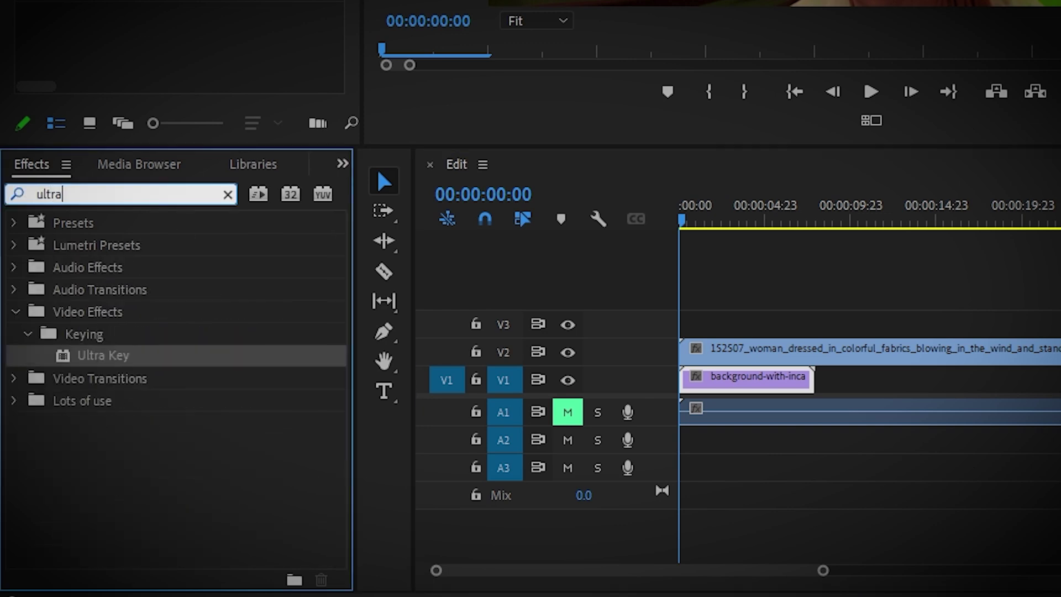
drag(91, 357, 840, 360)
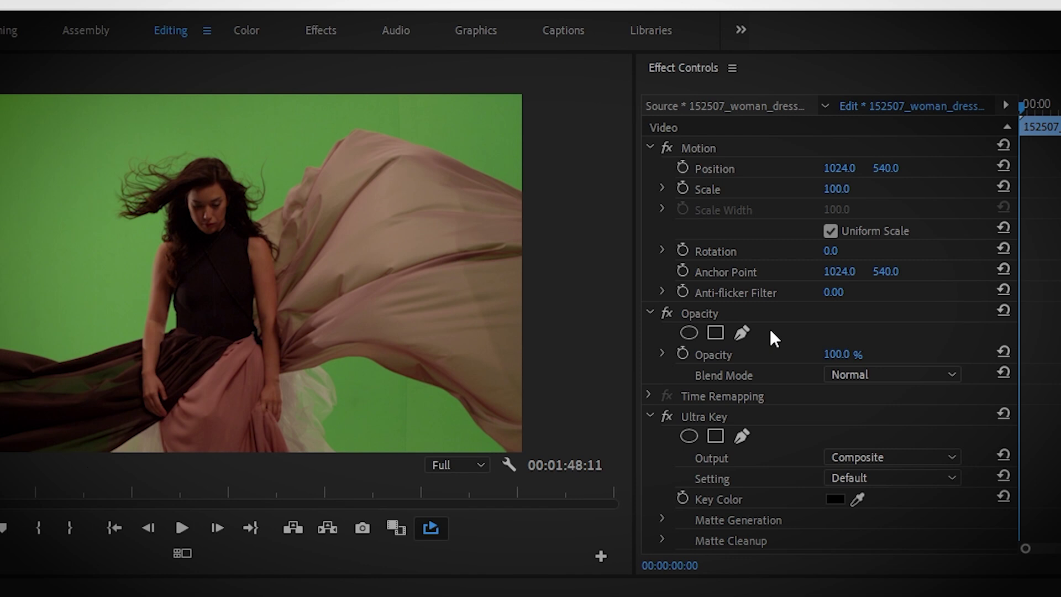
scroll(771, 329, down, 3)
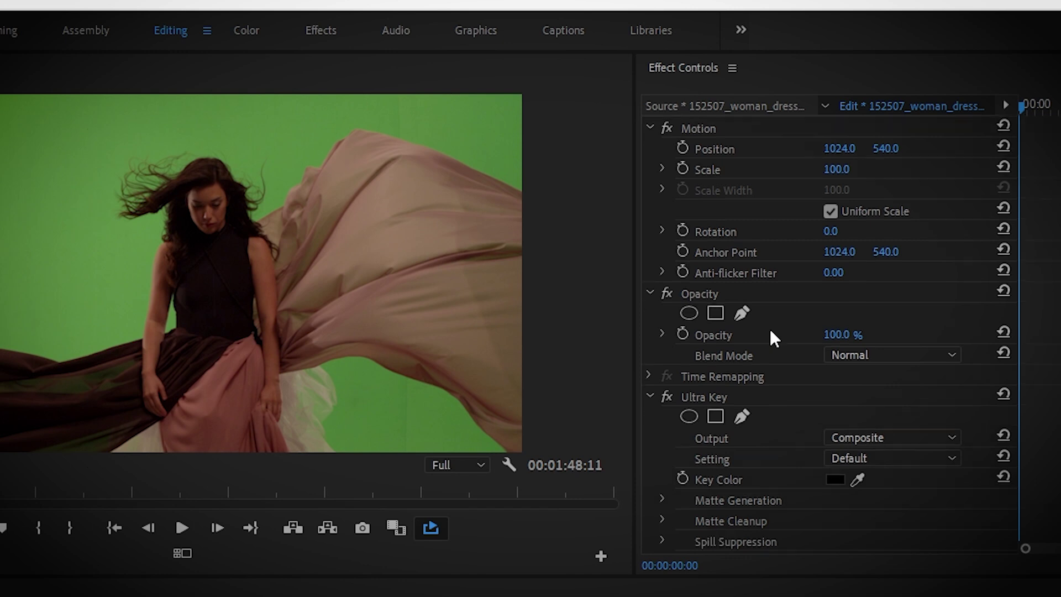
scroll(770, 330, down, 2)
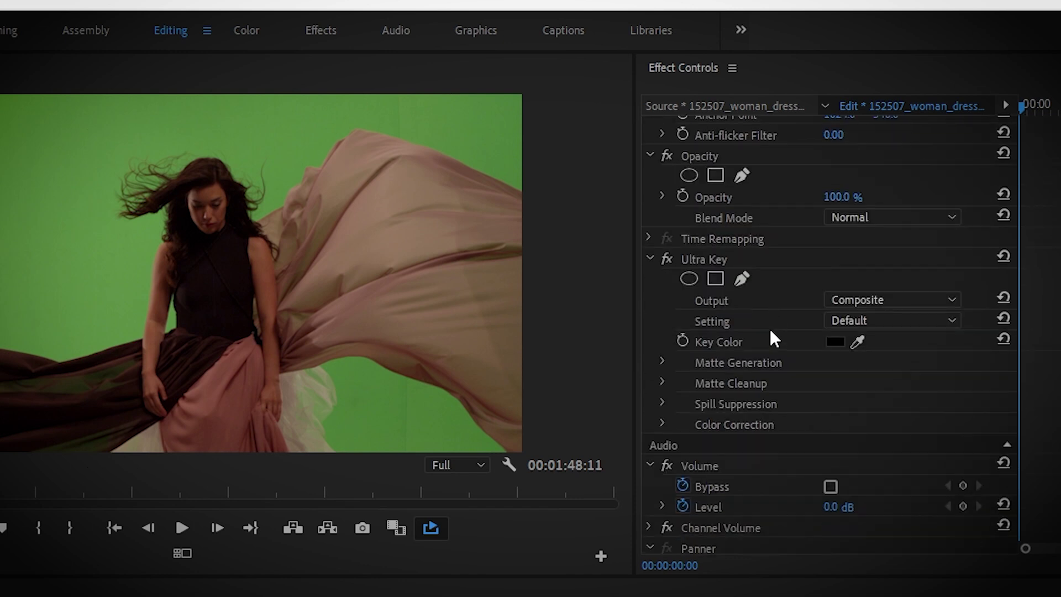
click(858, 341)
drag(860, 341, 164, 263)
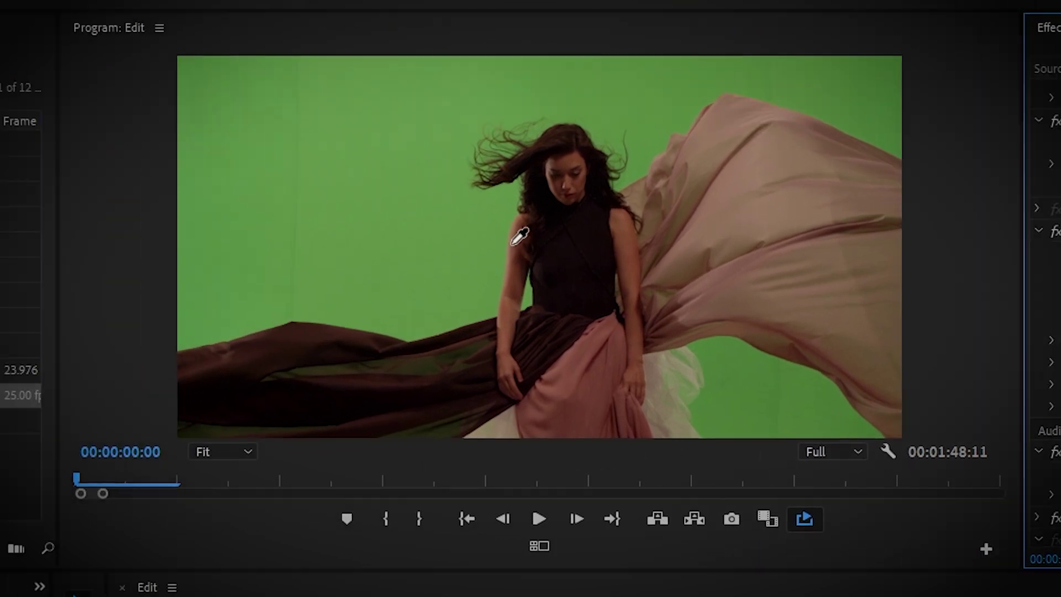
drag(419, 203, 420, 202)
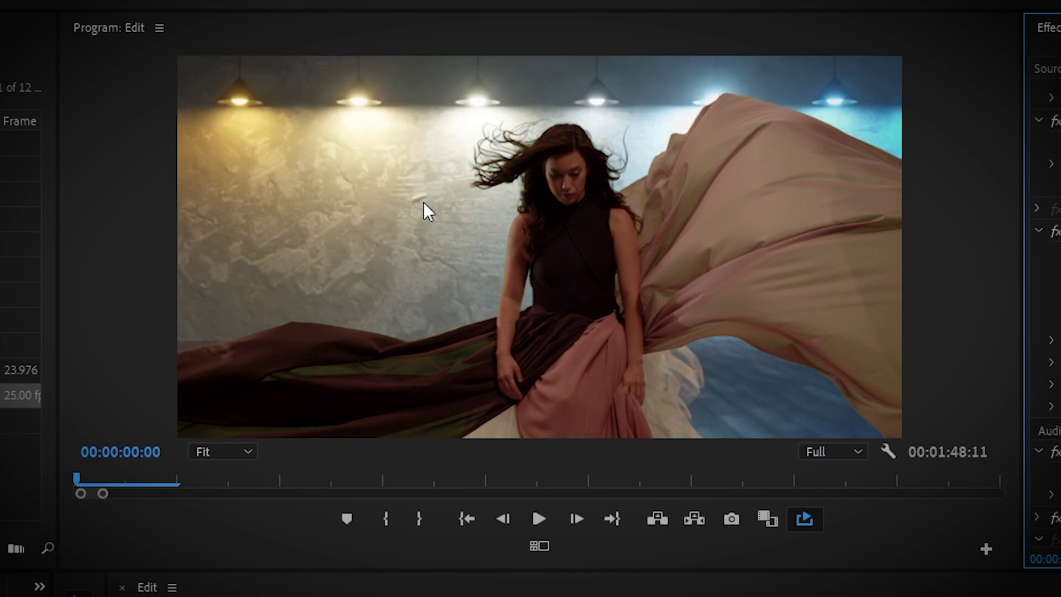
key(space)
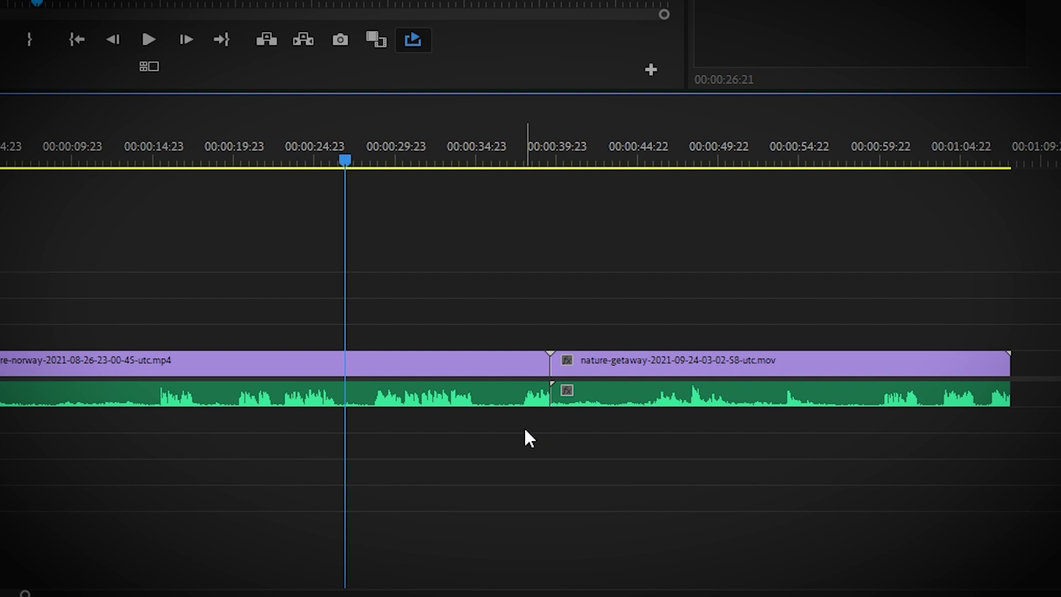
Trim the Norway clip's tail and the nature-getaway clip's head to the playhead
key(ctrl+alt+w)
click(624, 158)
key(ctrl+alt+q)
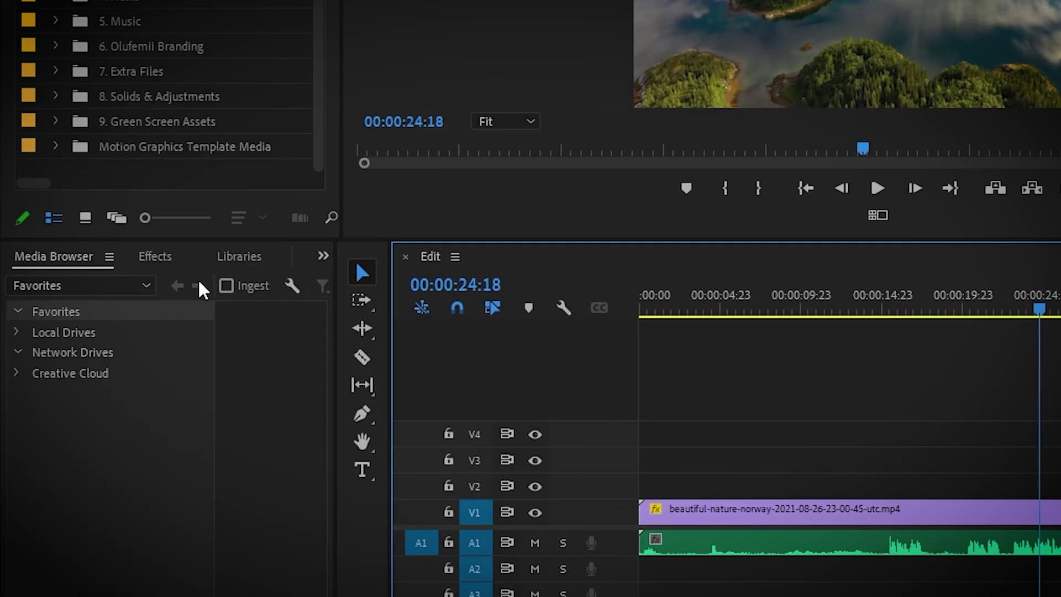
Add a Cross Dissolve on the V1 edit and an Exponential Fade on the audio, then preview
click(162, 259)
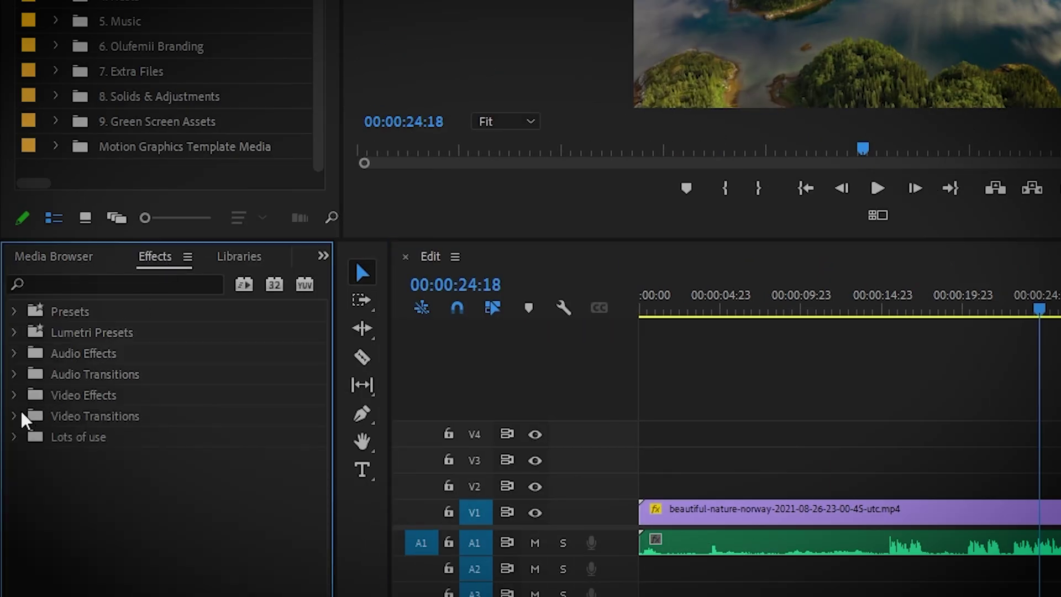
click(14, 416)
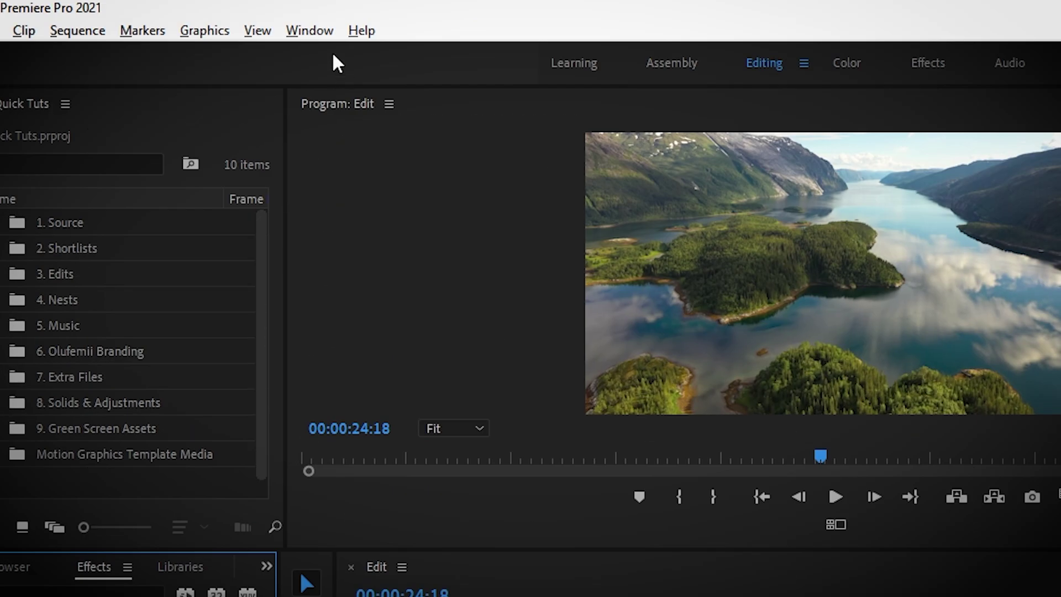
click(316, 31)
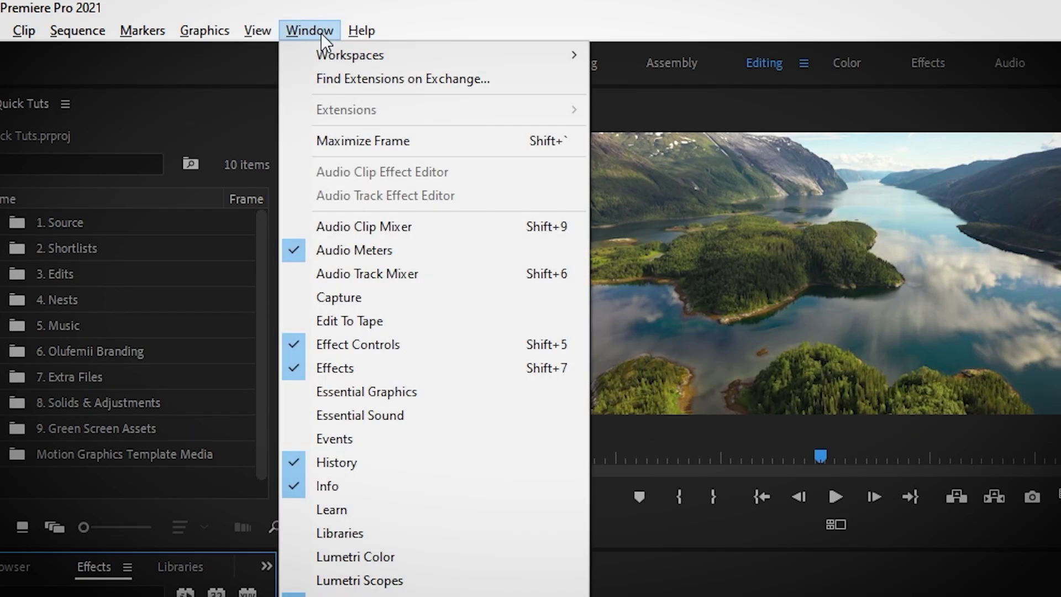
click(205, 231)
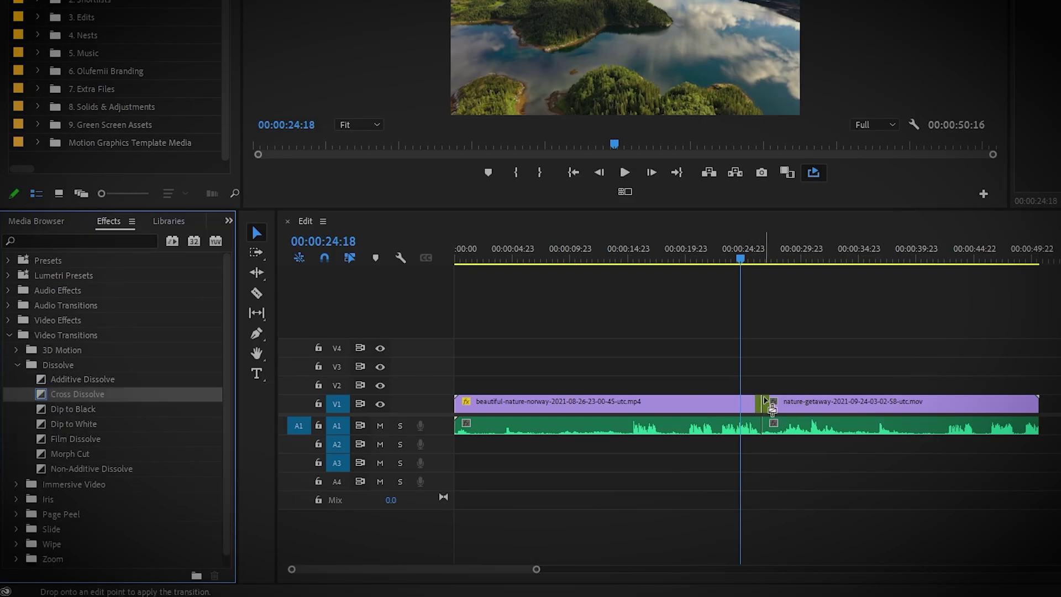
click(788, 363)
key(Down)
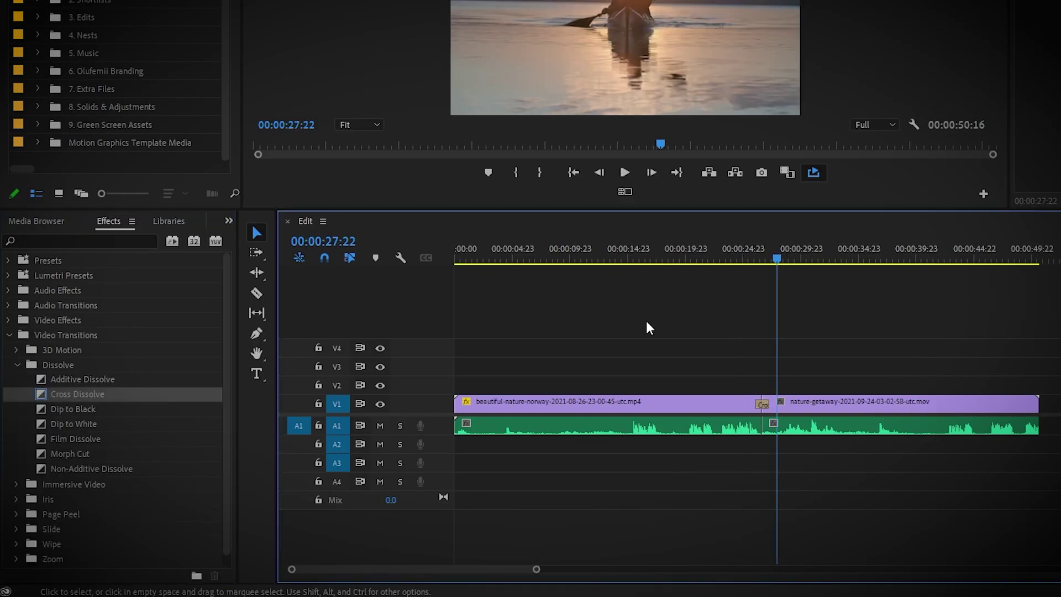
click(9, 335)
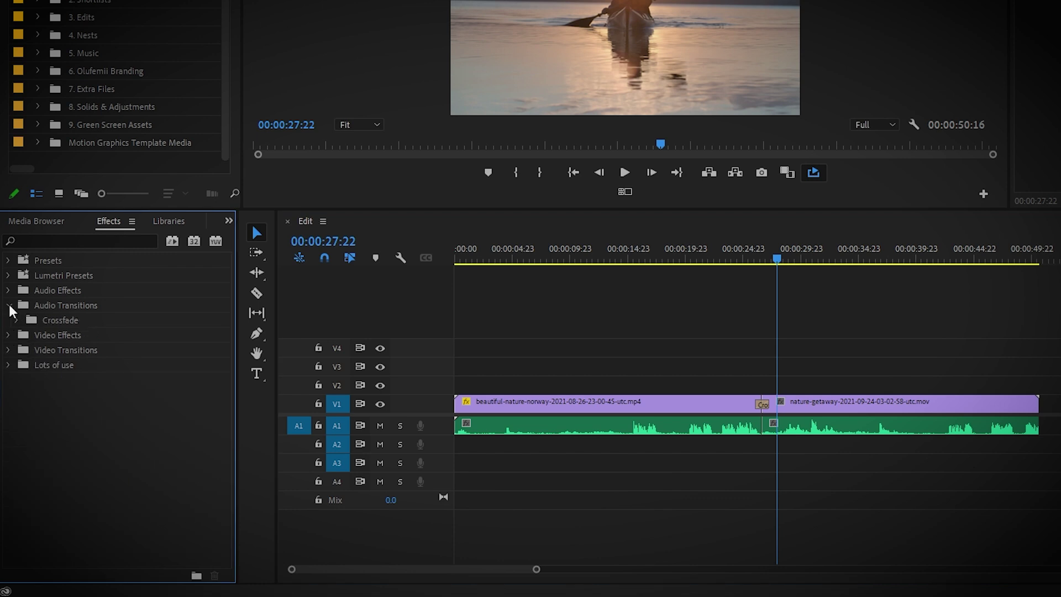
click(80, 364)
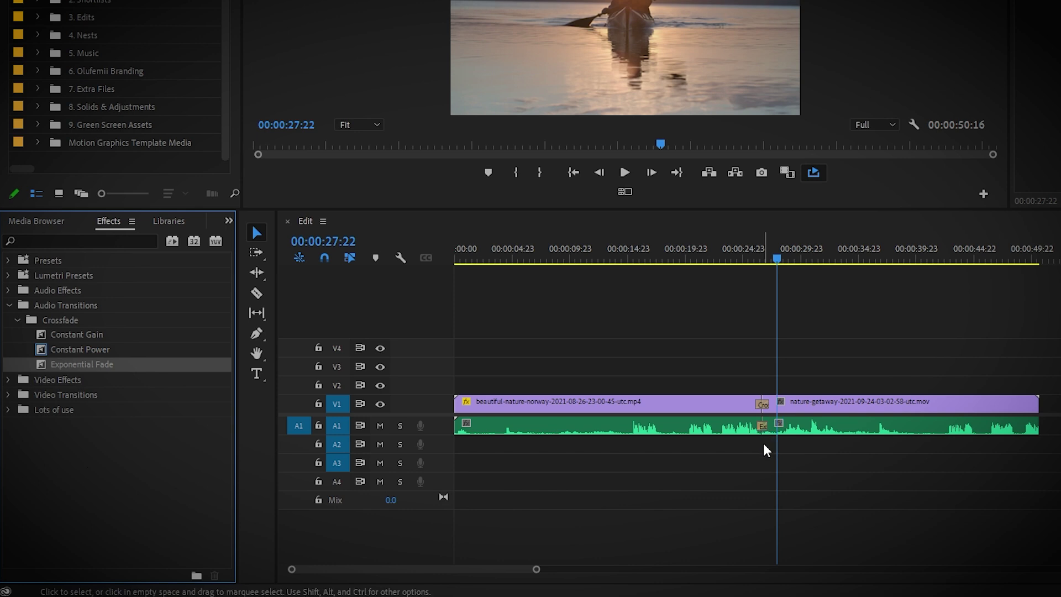
key(space)
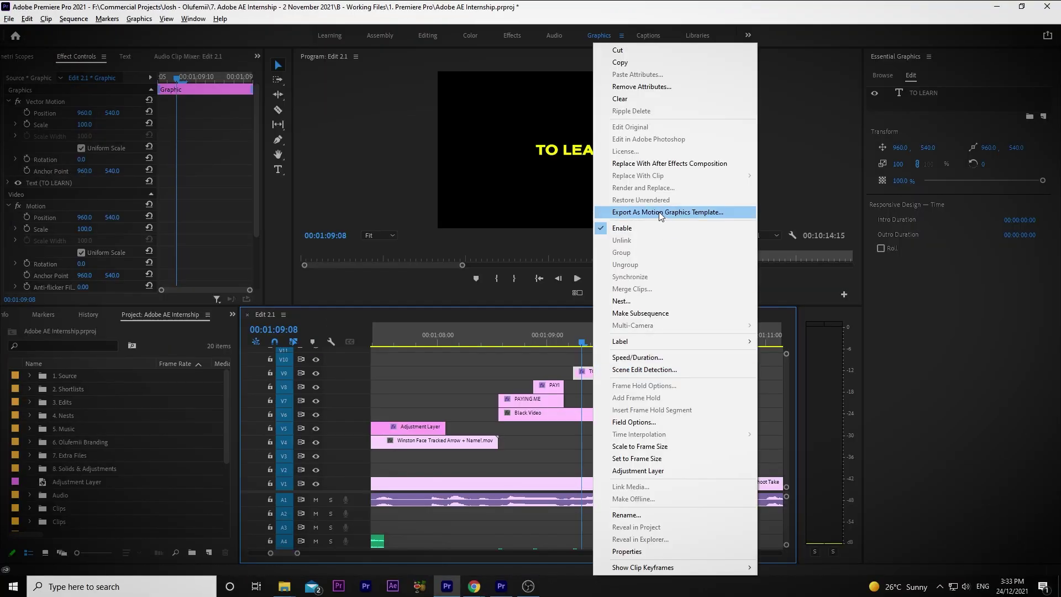
Export the graphic as a motion graphics template and place Glitch Logo Opener on V2 near 6:00
click(652, 211)
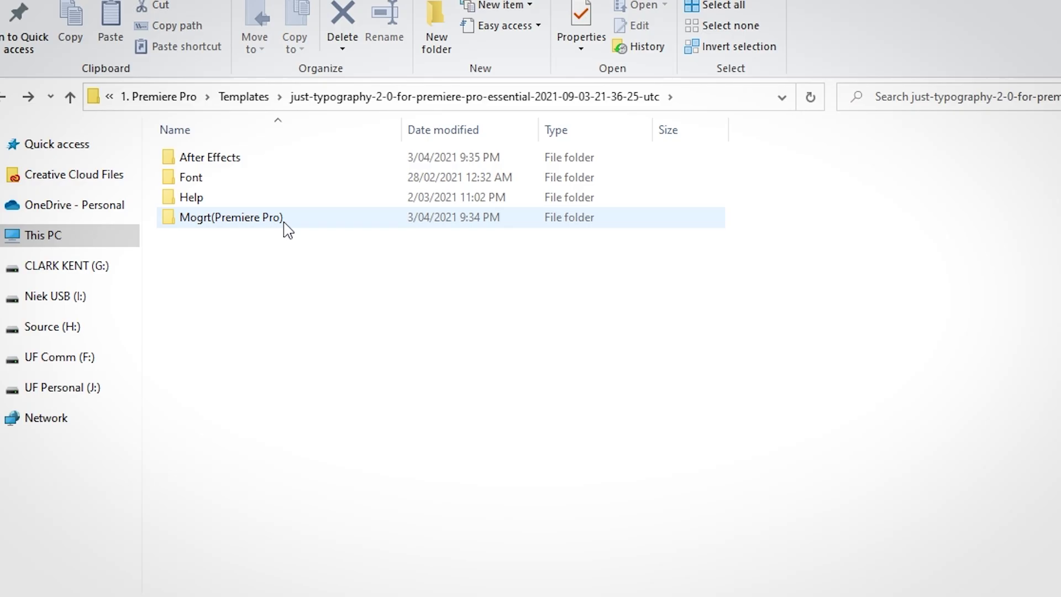
double_click(284, 225)
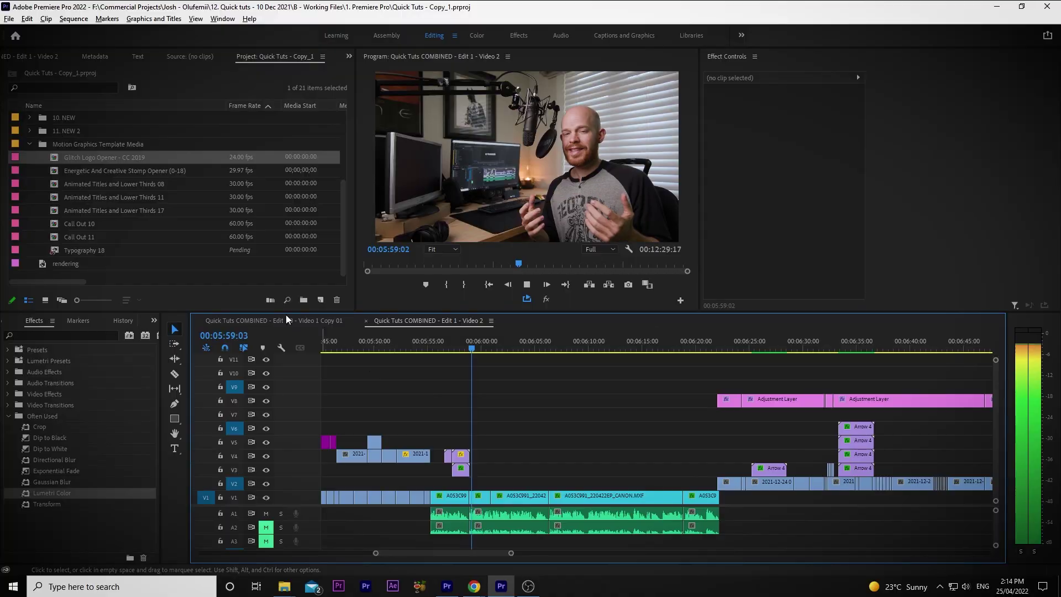
drag(103, 159, 503, 483)
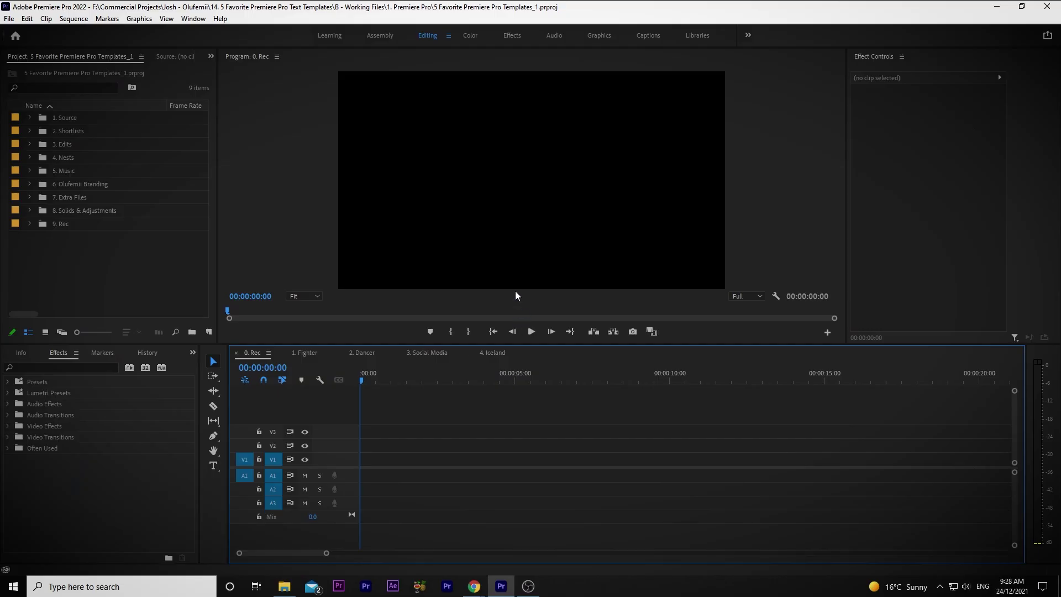
Switch to the Graphics workspace and focus the Essential Graphics template browser
click(599, 35)
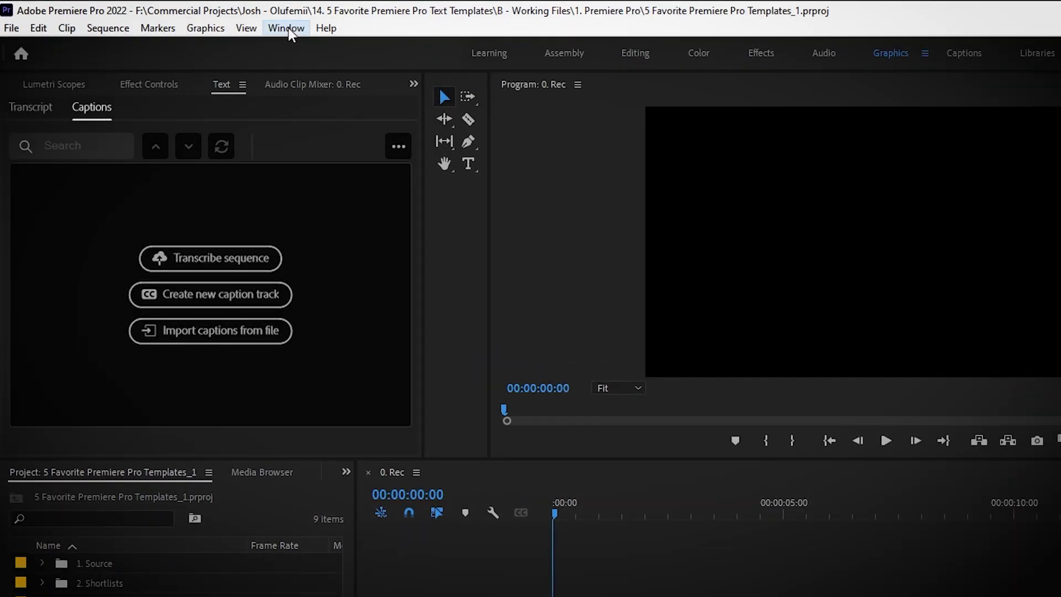
click(193, 18)
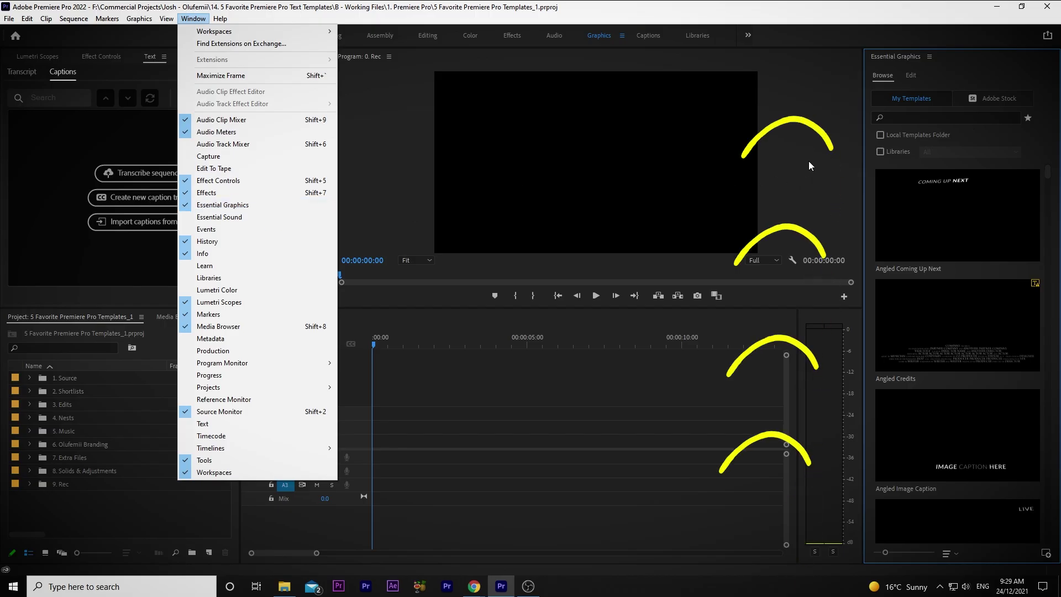
click(809, 162)
click(1039, 123)
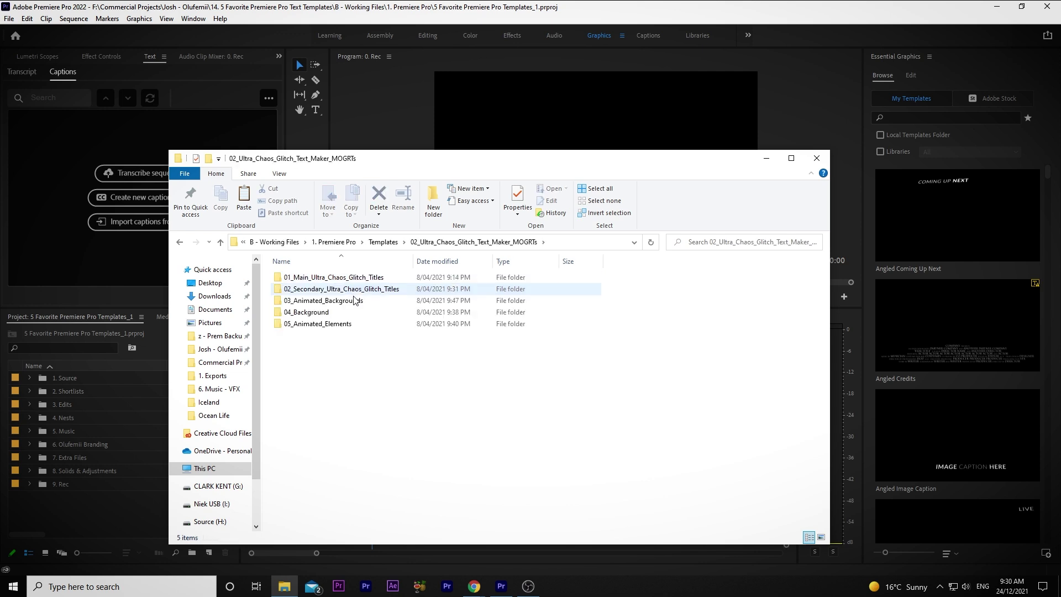
Open 01_Main_Ultra_Chaos_Glitch_Titles, browse its .mogrt files, and select Main_Ultra_Chaos_Glitch_Title_09.mogrt
double_click(348, 278)
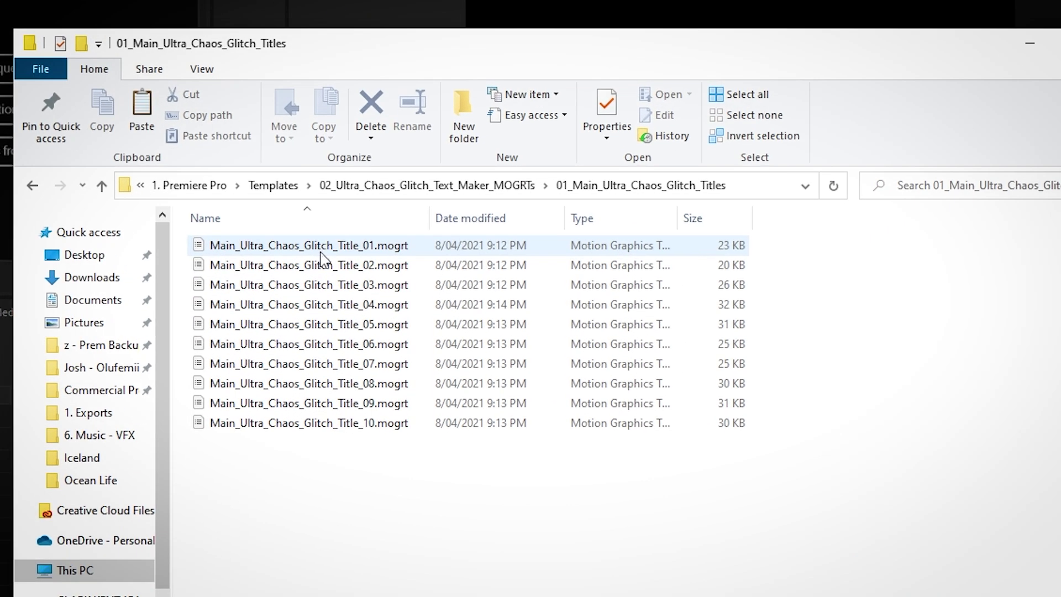
click(321, 250)
click(321, 266)
click(322, 286)
click(325, 306)
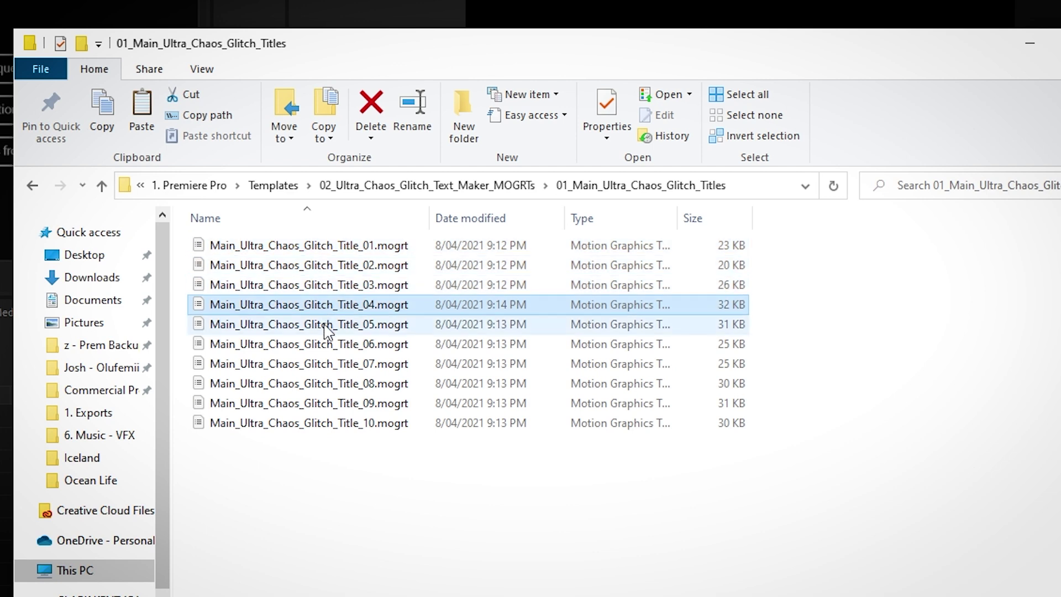
click(327, 326)
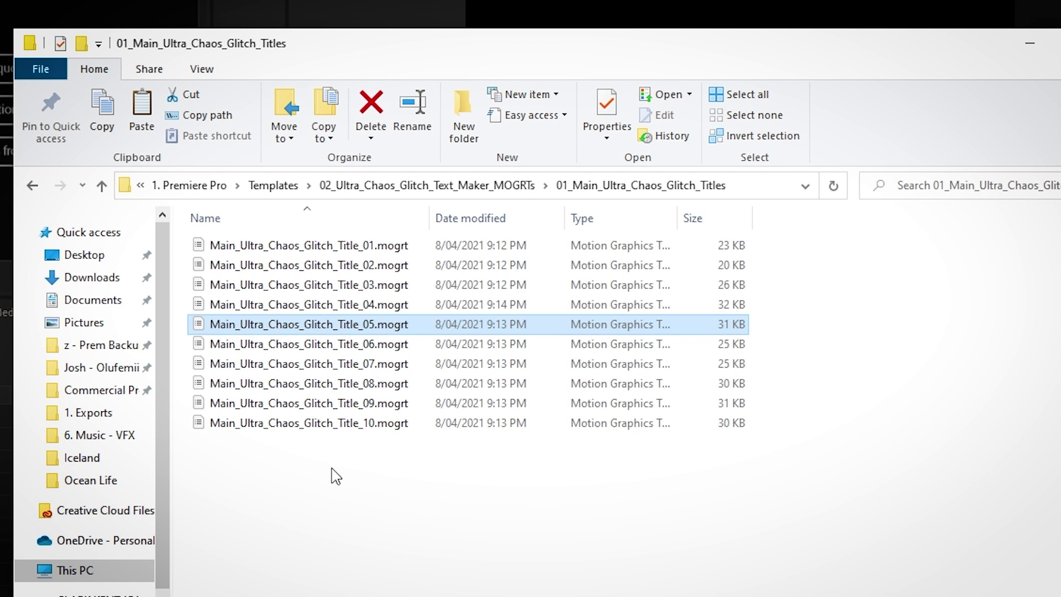
click(352, 404)
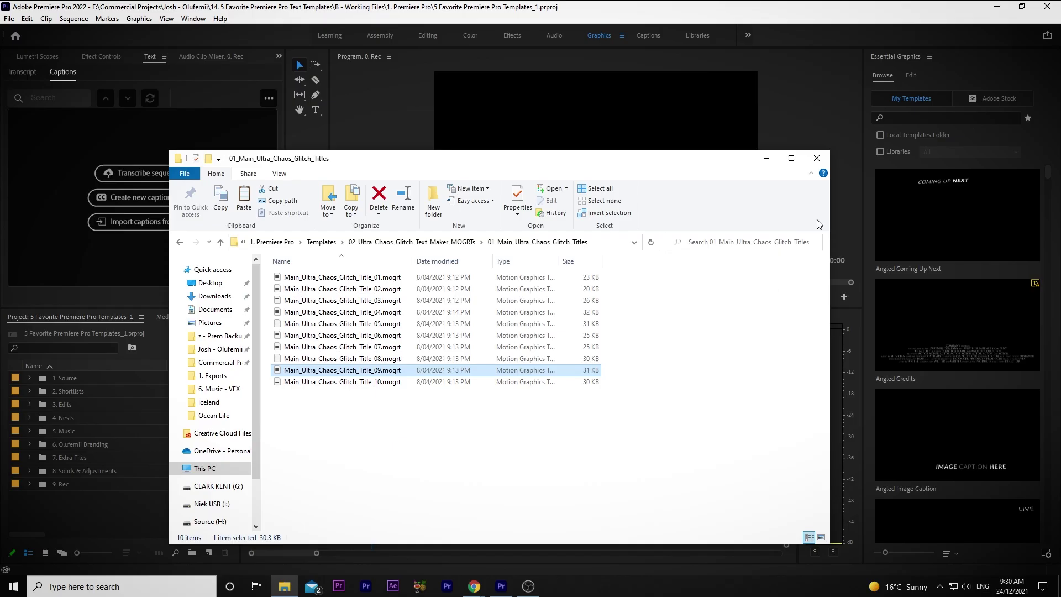
Install Main_Ultra_Chaos_Glitch_Title_09.mogrt, star it as a favourite, and show only favourites
click(917, 11)
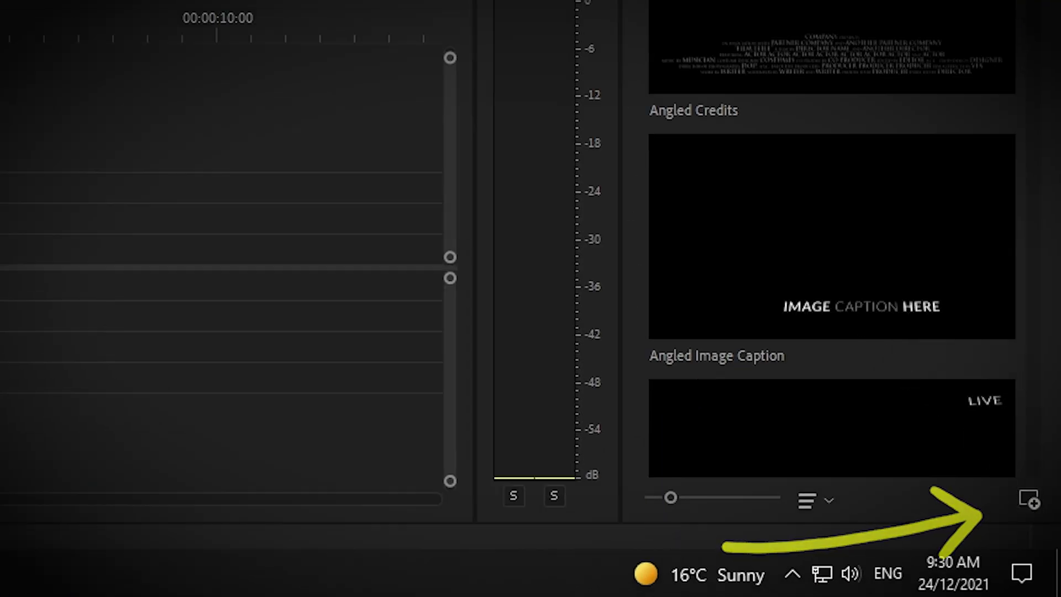
click(1029, 500)
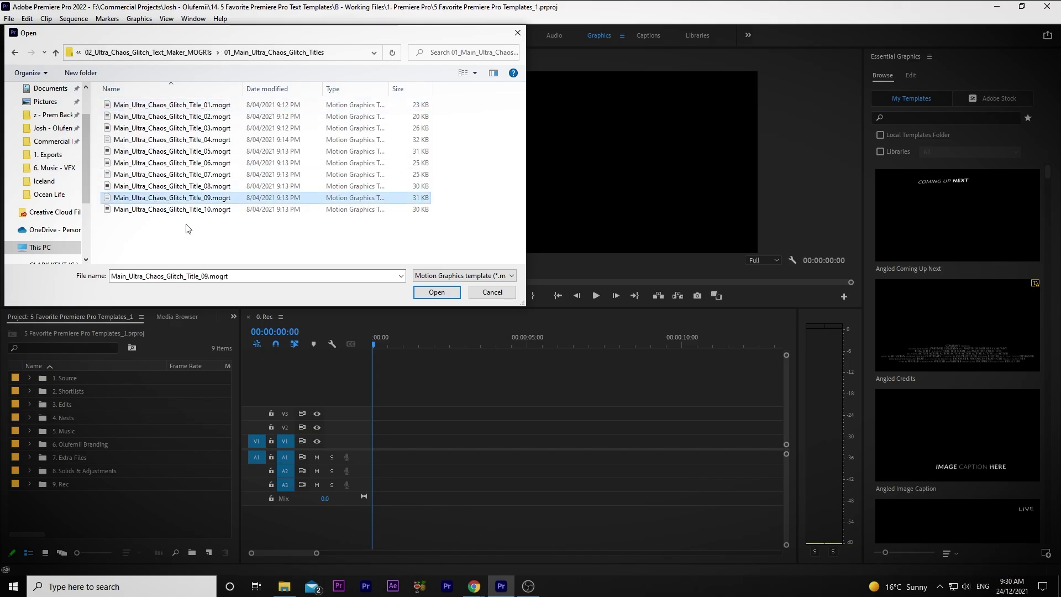
click(436, 293)
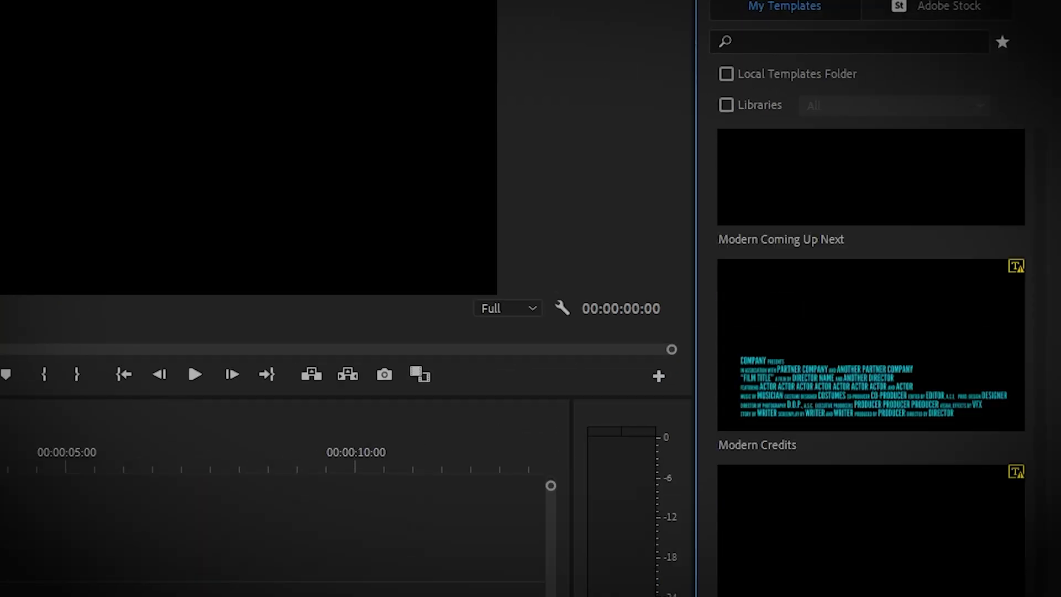
scroll(1050, 443, down, 5)
scroll(1004, 348, down, 2)
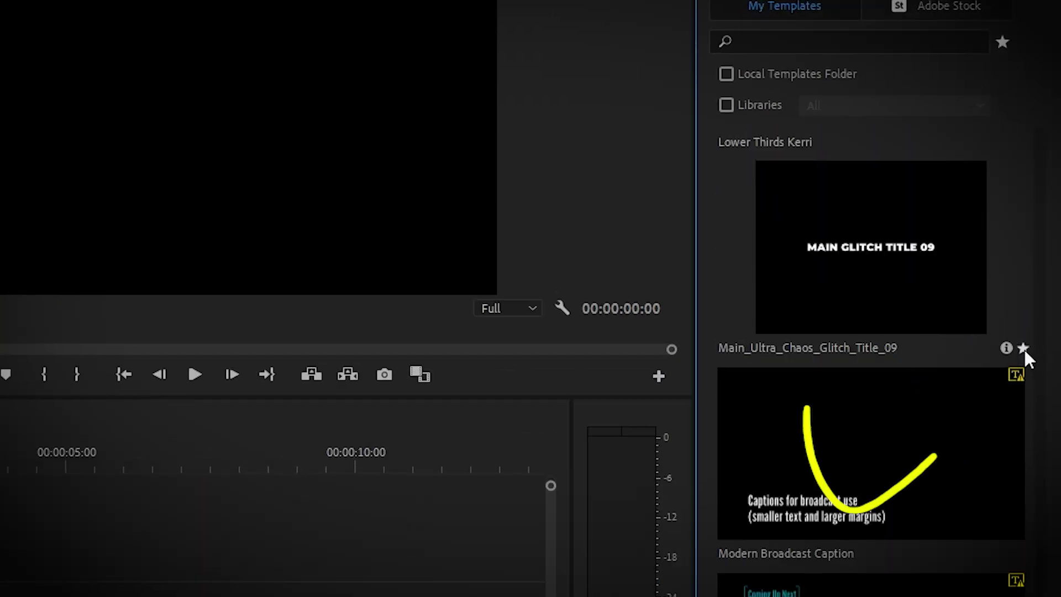
click(1024, 347)
click(1003, 42)
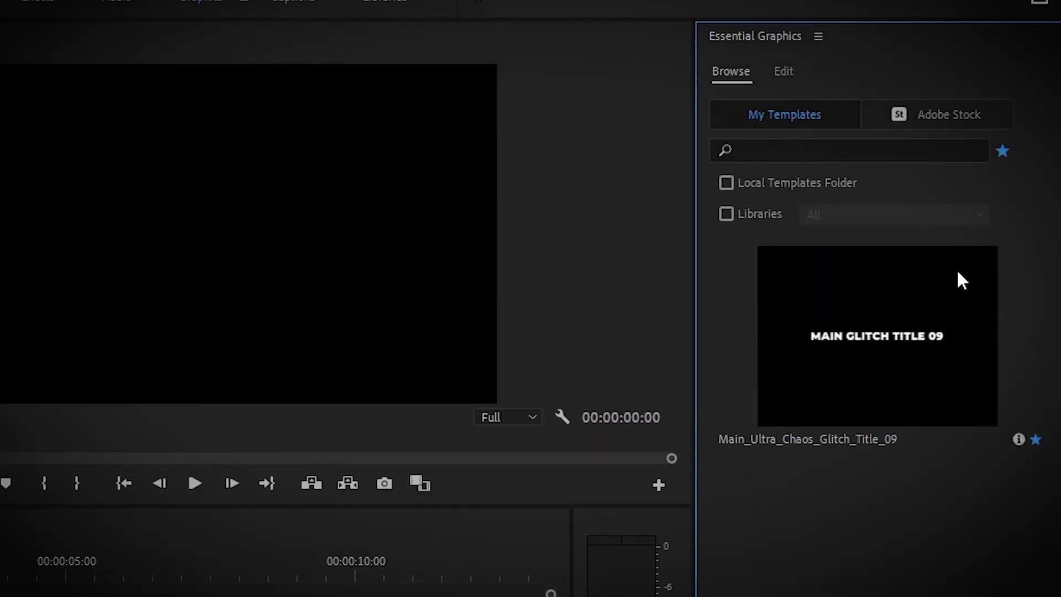
Clear the favourites filter, search 'main', and place the glitch title on V2 at 00:00
click(1003, 150)
click(931, 147)
text(main)
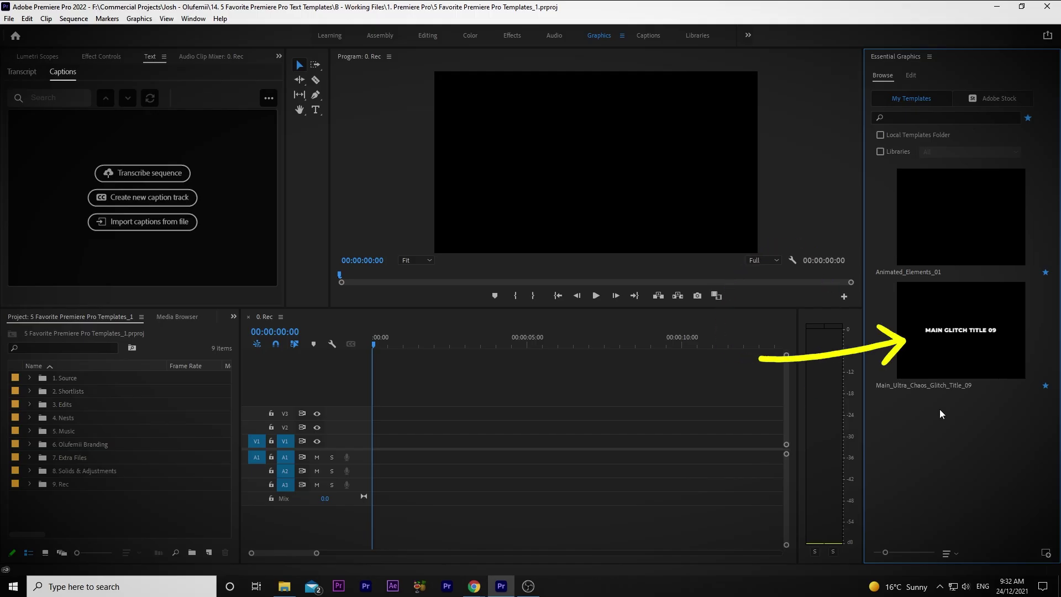
drag(954, 336, 381, 433)
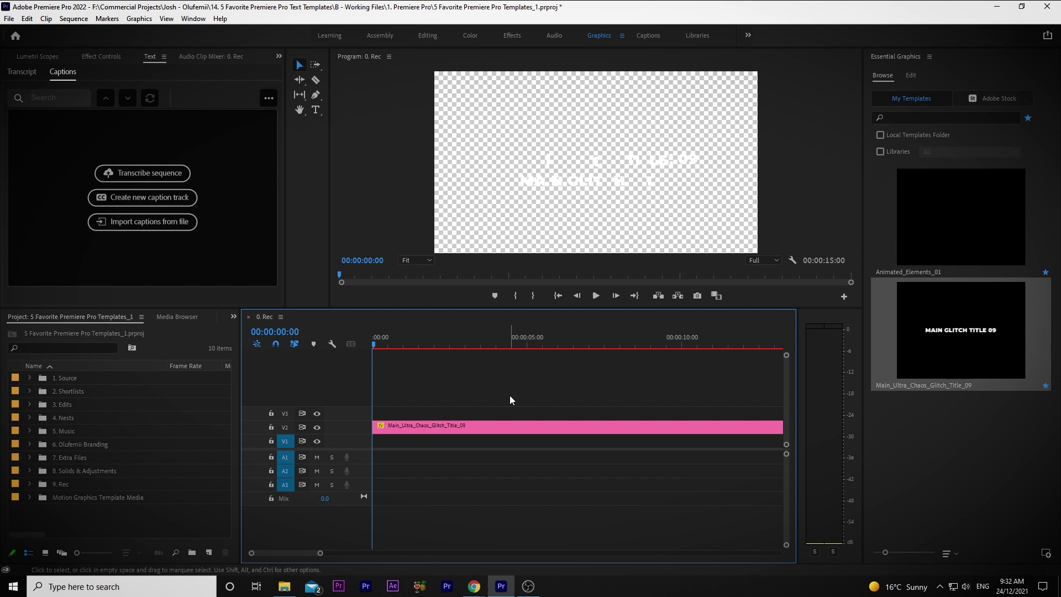
key(minus)
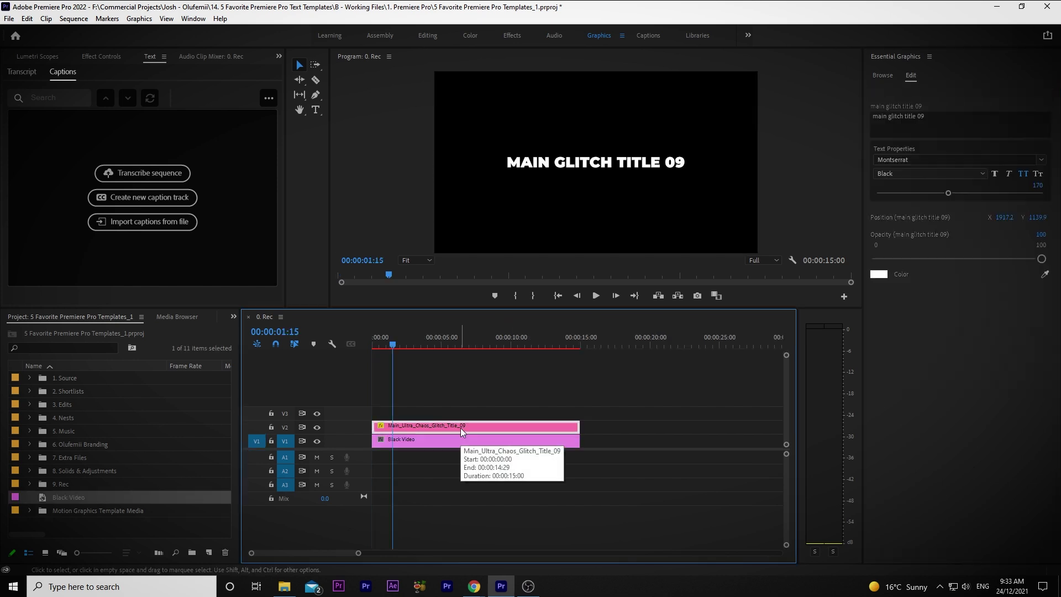